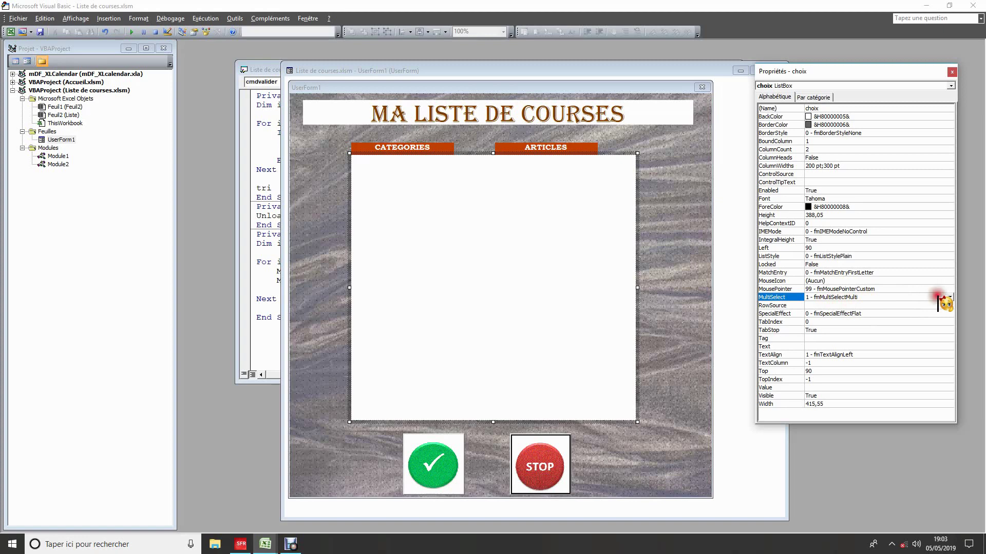
Check the MultiSelect options of the choix list box and bring up UserForm1's code at the UserForm_Initialize procedure.
{"action": "left_click", "coordinate": [949, 298]}
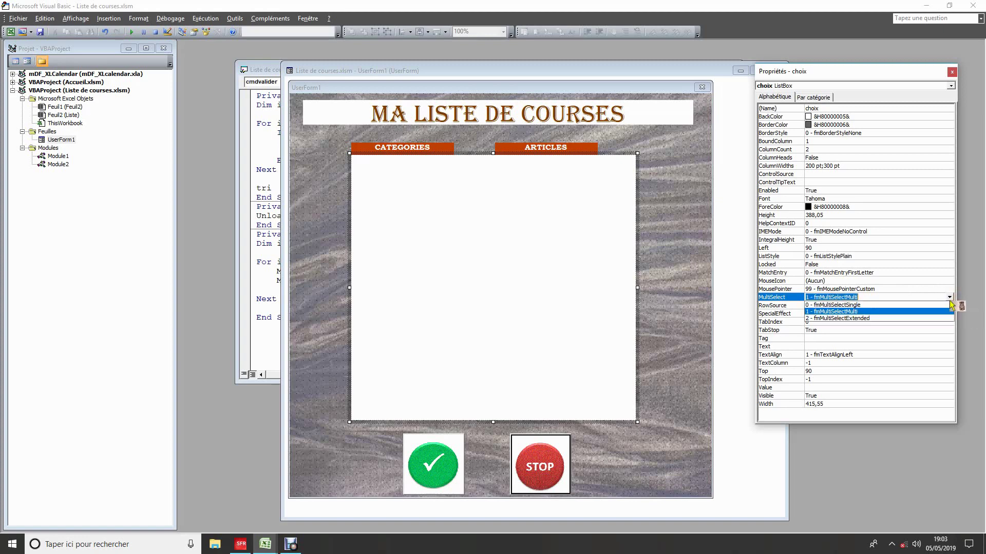
{"action": "left_click", "coordinate": [872, 299]}
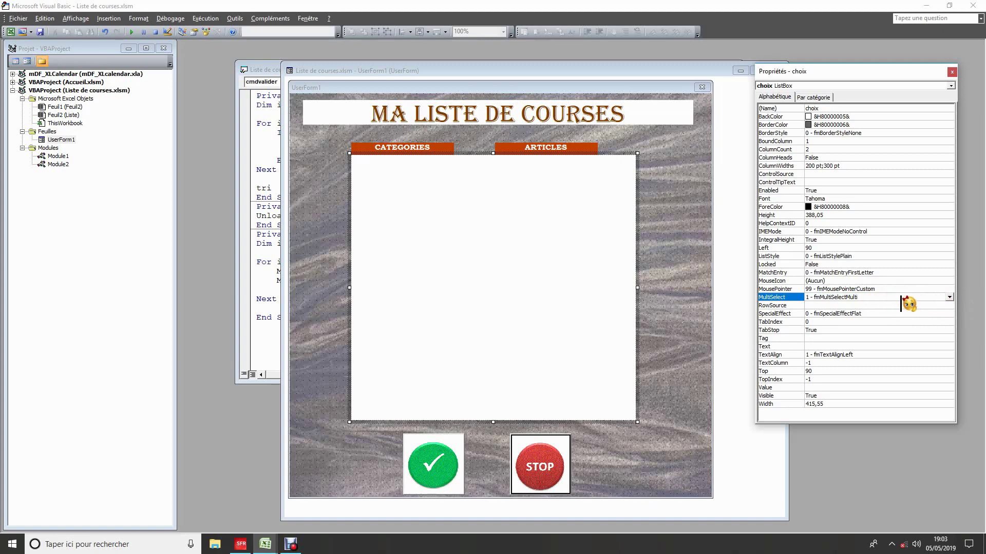
{"action": "left_click", "coordinate": [276, 156]}
{"action": "left_click", "coordinate": [480, 311]}
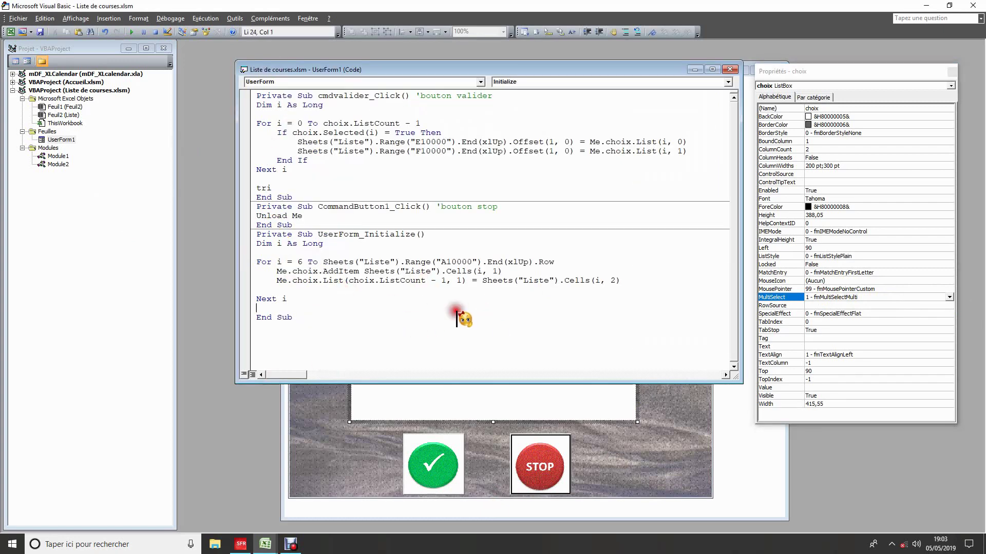
{"action": "left_click", "coordinate": [420, 322]}
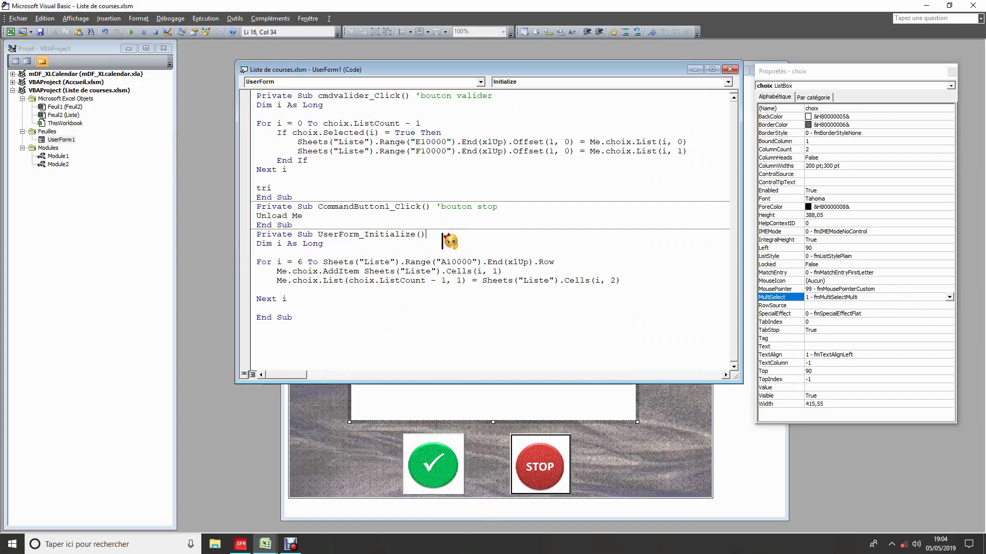
{"action": "left_click", "coordinate": [448, 310]}
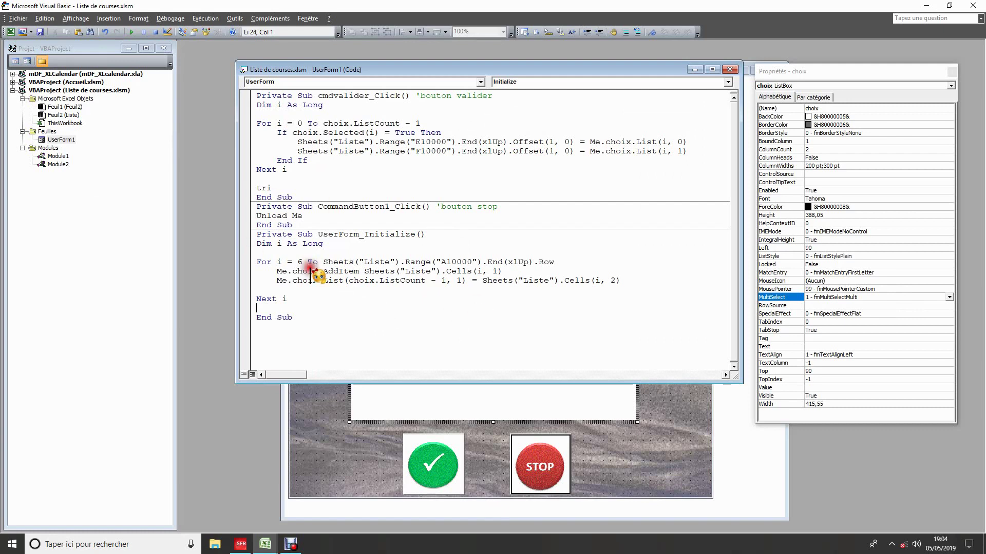
Switch to Excel to locate the first category in cell A6 of the Liste sheet, and return to the code.
{"action": "left_click", "coordinate": [11, 33]}
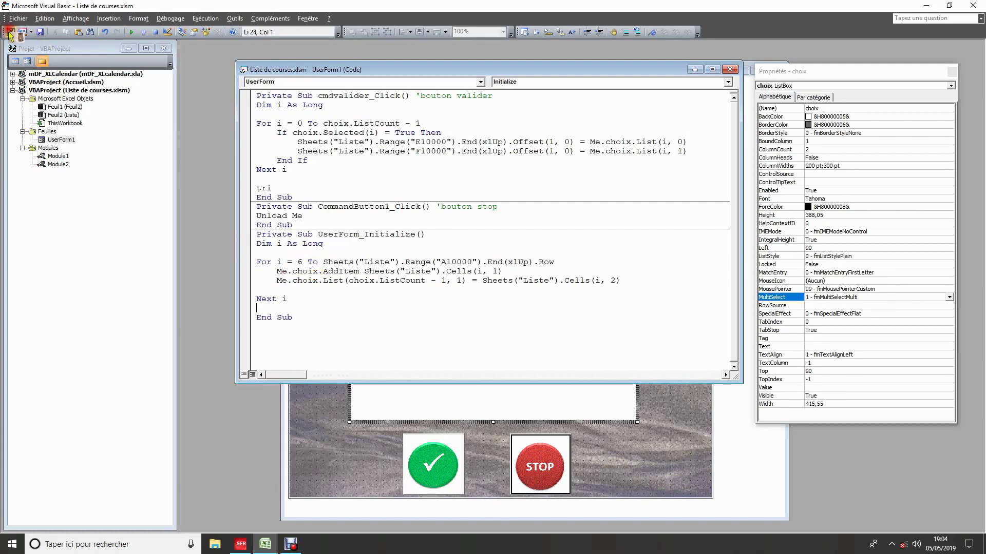
{"action": "left_click", "coordinate": [71, 171]}
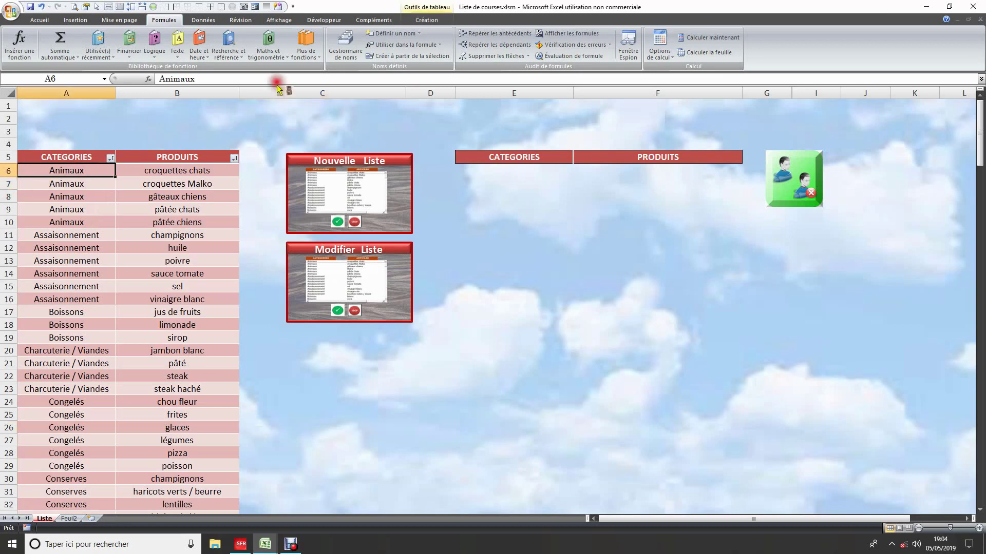
{"action": "left_click", "coordinate": [278, 6]}
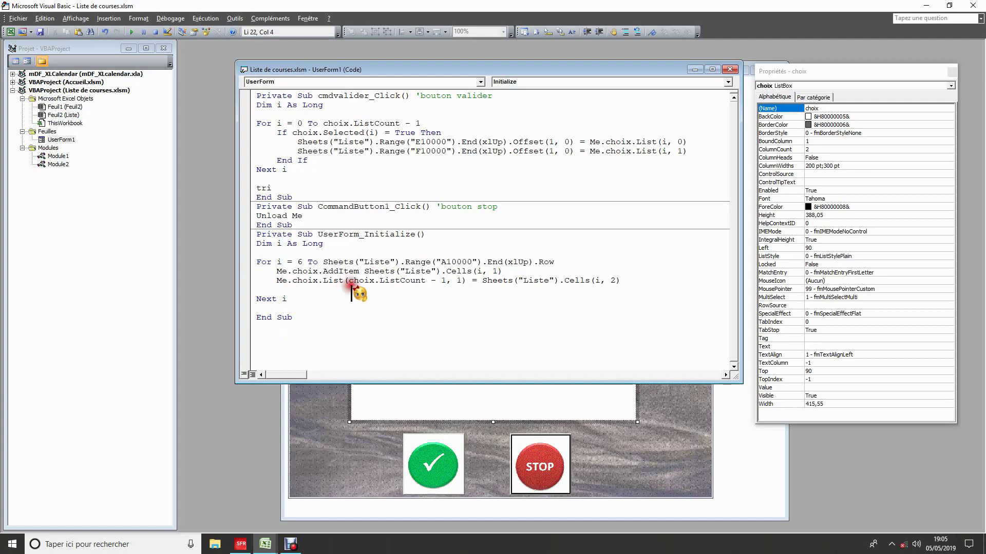
Examine the UserForm_Initialize lines that fill the two columns of choix from the Liste sheet.
{"action": "left_click", "coordinate": [273, 283]}
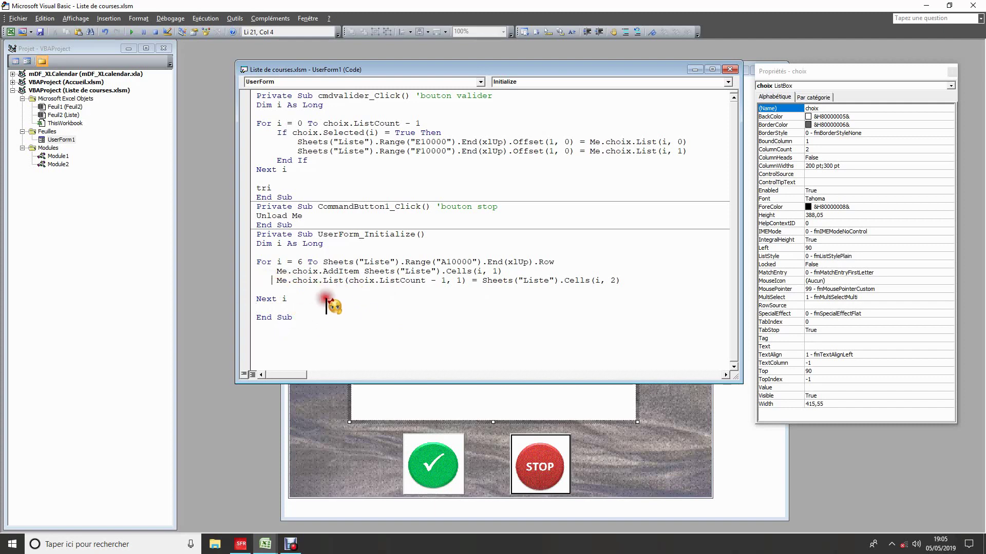
{"action": "key", "text": "Down"}
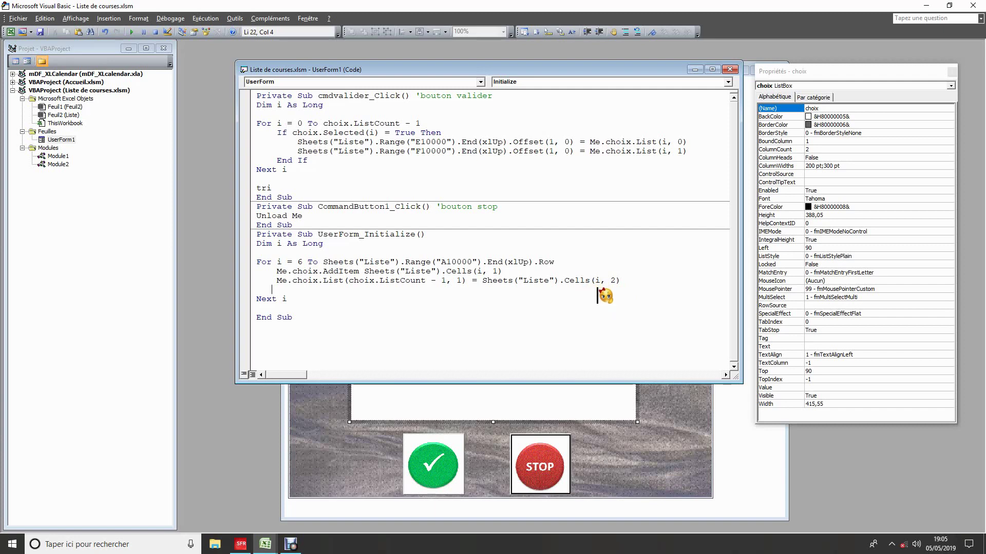
{"action": "left_click", "coordinate": [609, 286]}
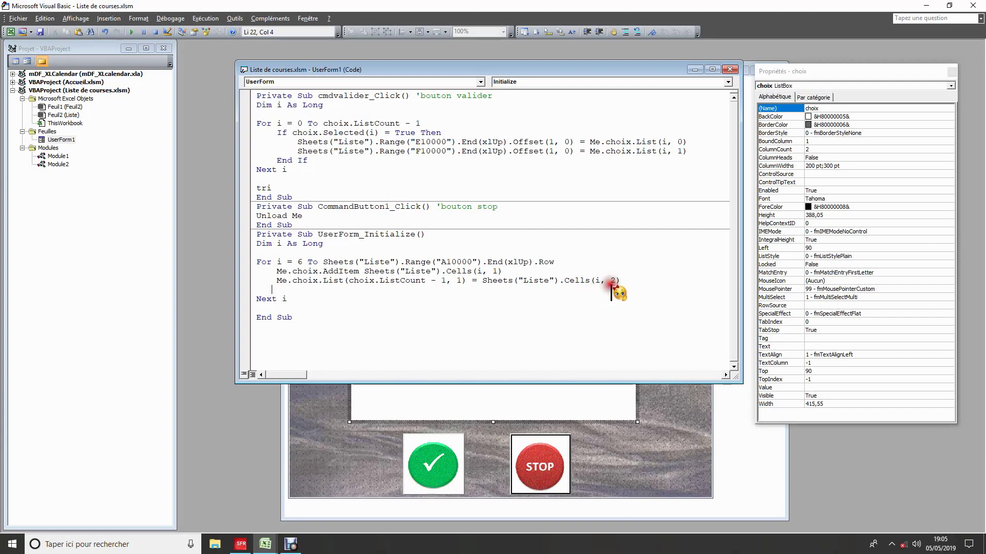
{"action": "left_click", "coordinate": [612, 287]}
{"action": "left_click", "coordinate": [606, 286]}
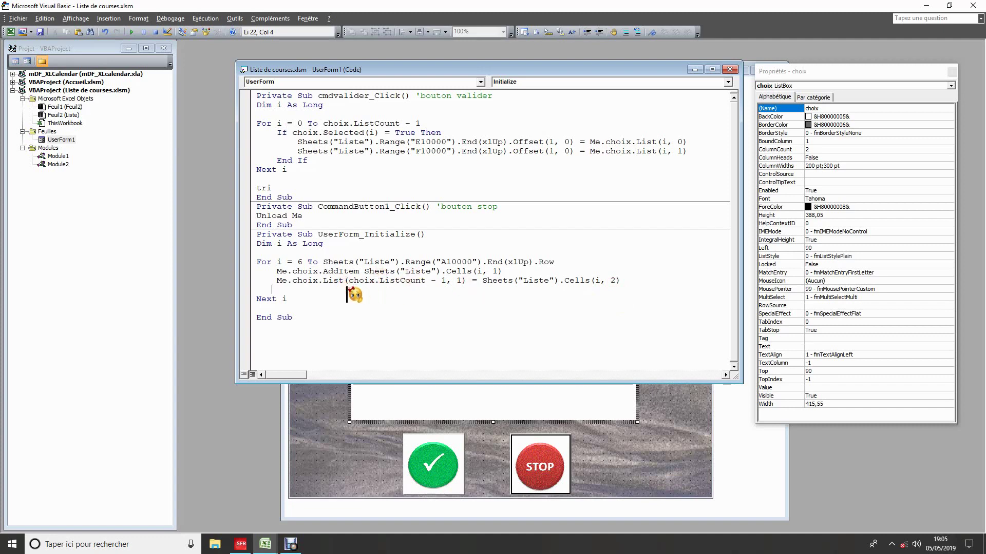
{"action": "left_click", "coordinate": [356, 291]}
{"action": "left_click", "coordinate": [508, 299]}
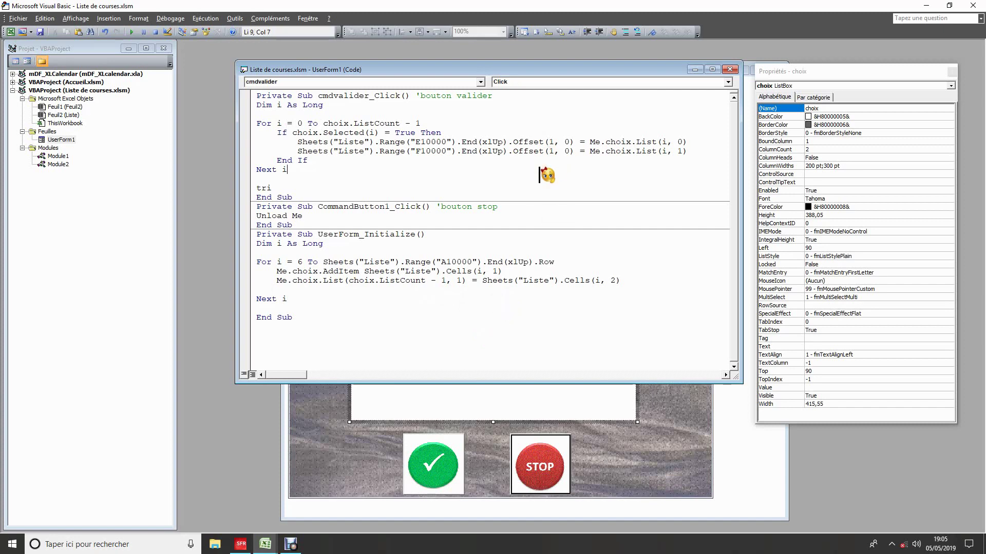
Examine the stop button's Unload Me code and the cmdvalider_Click loop with its choix.Selected(i) condition.
{"action": "left_click", "coordinate": [534, 207]}
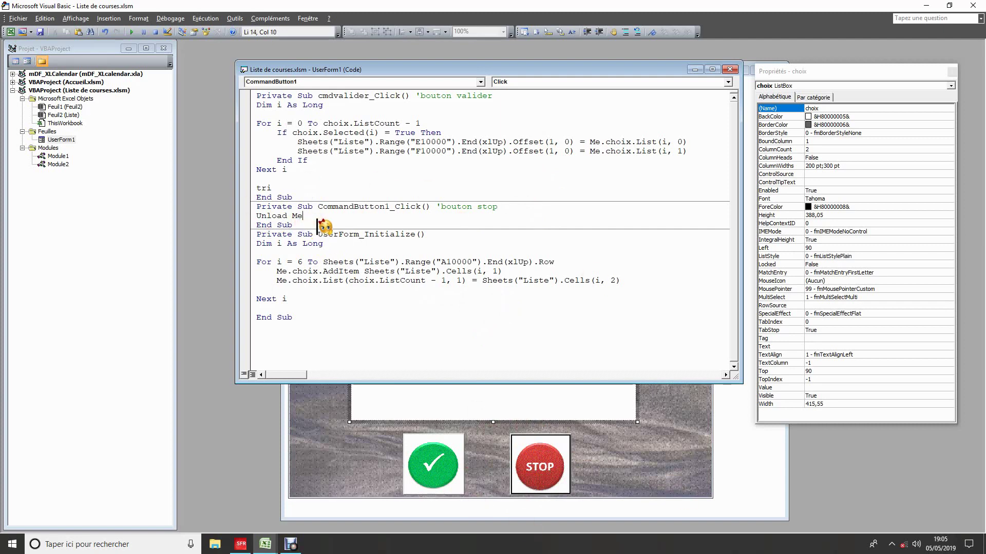
{"action": "left_click", "coordinate": [557, 169]}
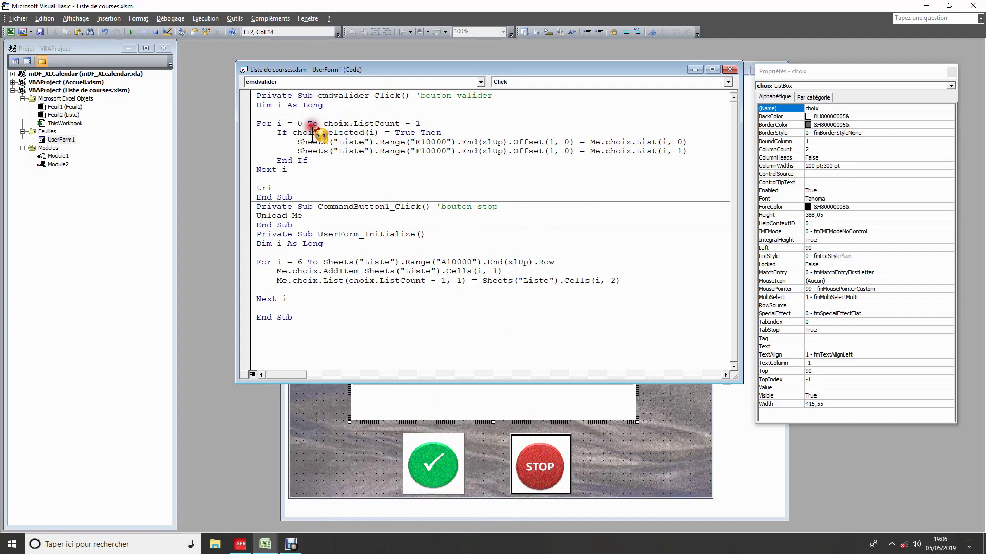
{"action": "left_click", "coordinate": [250, 132]}
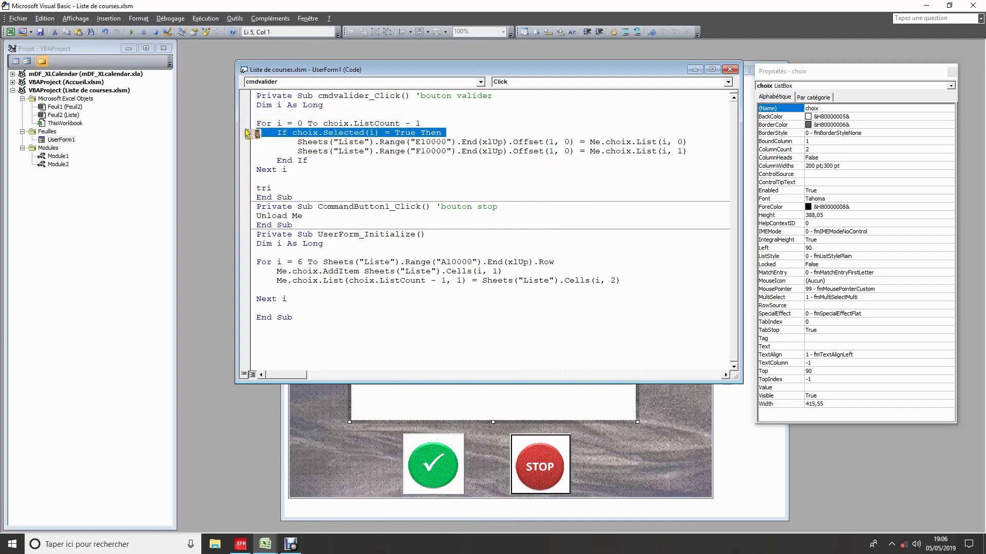
{"action": "left_click", "coordinate": [256, 123]}
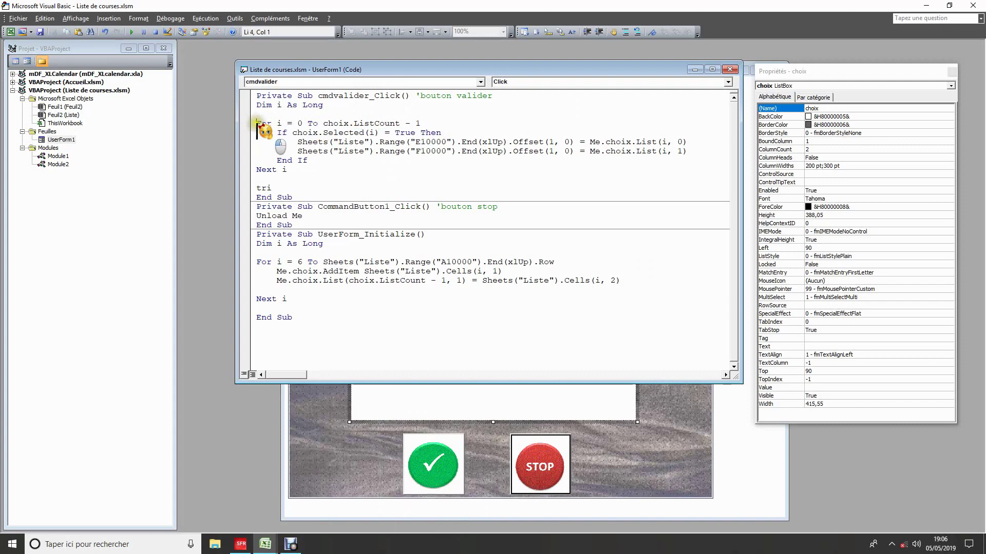
{"action": "left_click_drag", "start_coordinate": [256, 123], "coordinate": [434, 125]}
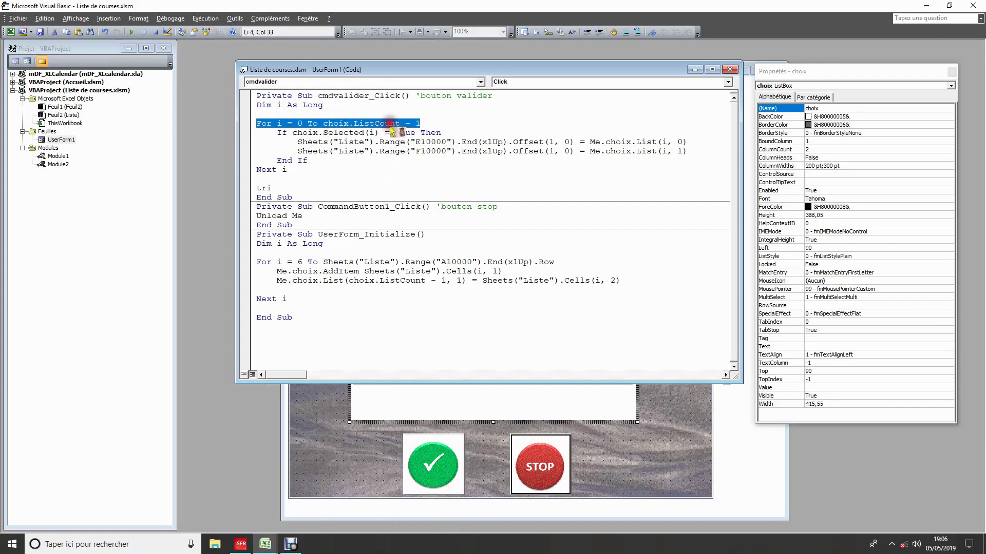
{"action": "left_click", "coordinate": [433, 126]}
{"action": "left_click", "coordinate": [433, 127]}
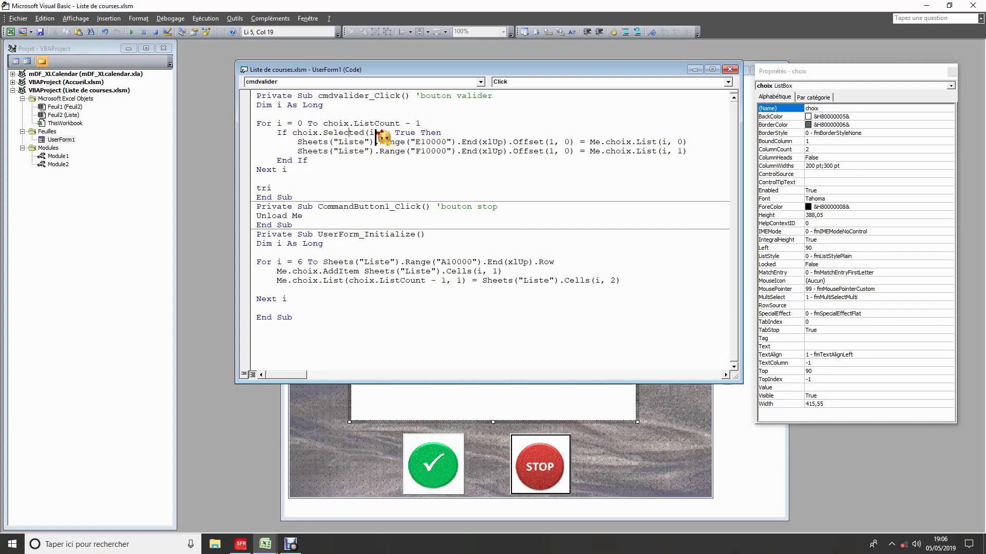
{"action": "left_click", "coordinate": [324, 135]}
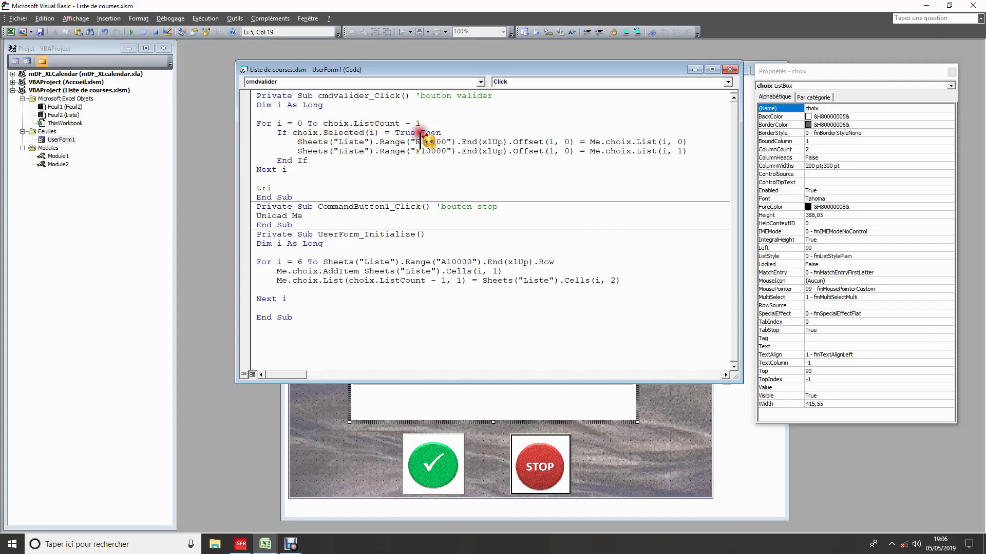
{"action": "left_click", "coordinate": [407, 123]}
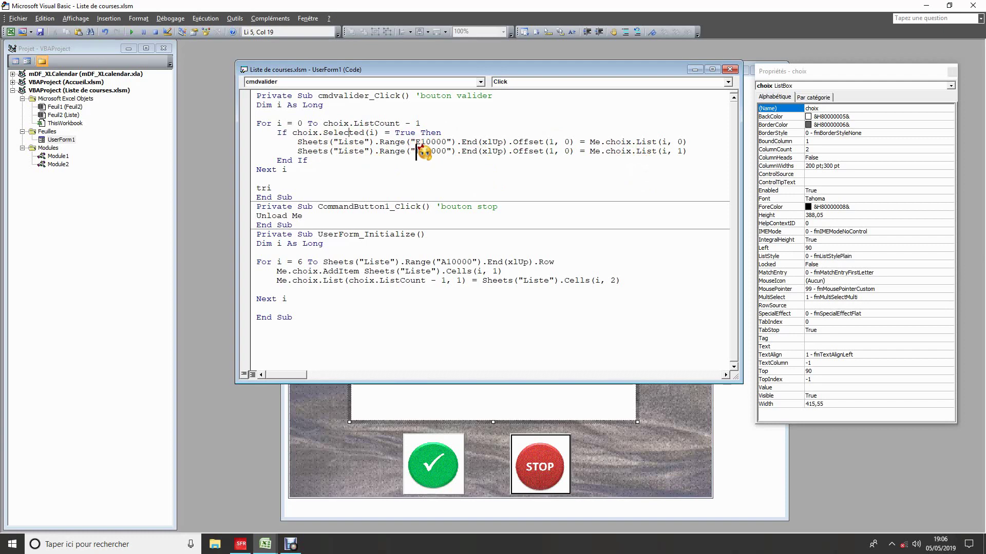
Examine column E and Offset(1, 0) in the E10000 line, checking the target cell E6 in Excel's Liste sheet.
{"action": "left_click_drag", "start_coordinate": [416, 144], "coordinate": [421, 144]}
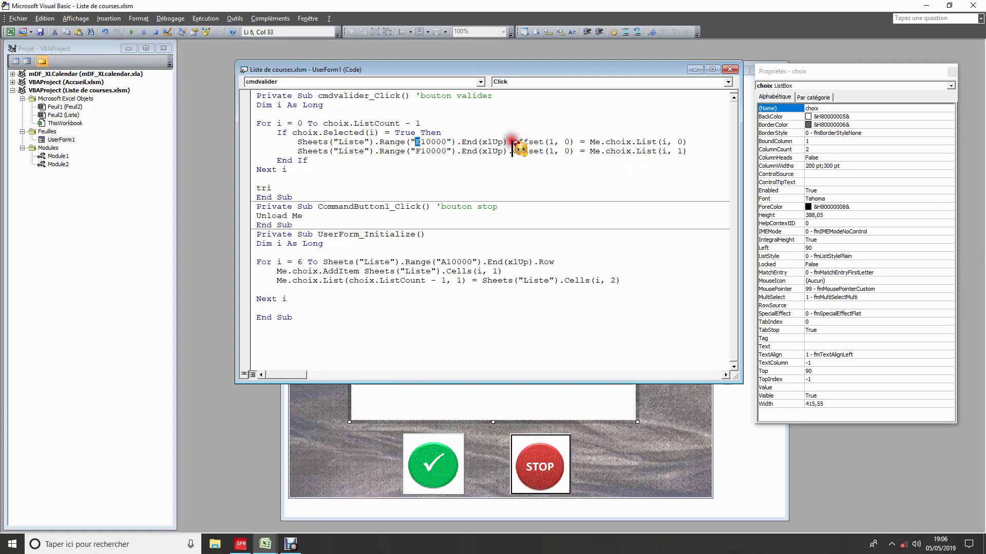
{"action": "left_click_drag", "start_coordinate": [512, 145], "coordinate": [573, 145]}
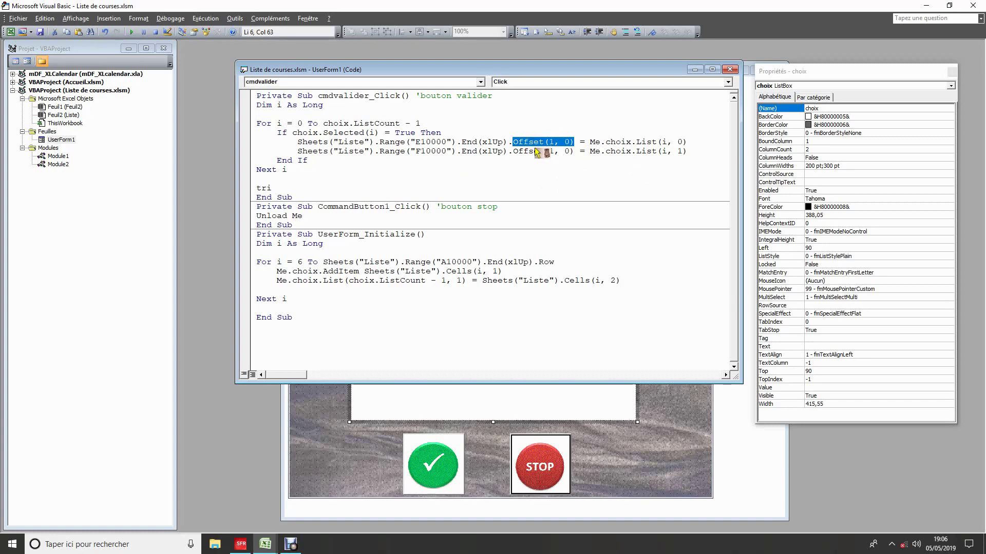
{"action": "left_click", "coordinate": [10, 33]}
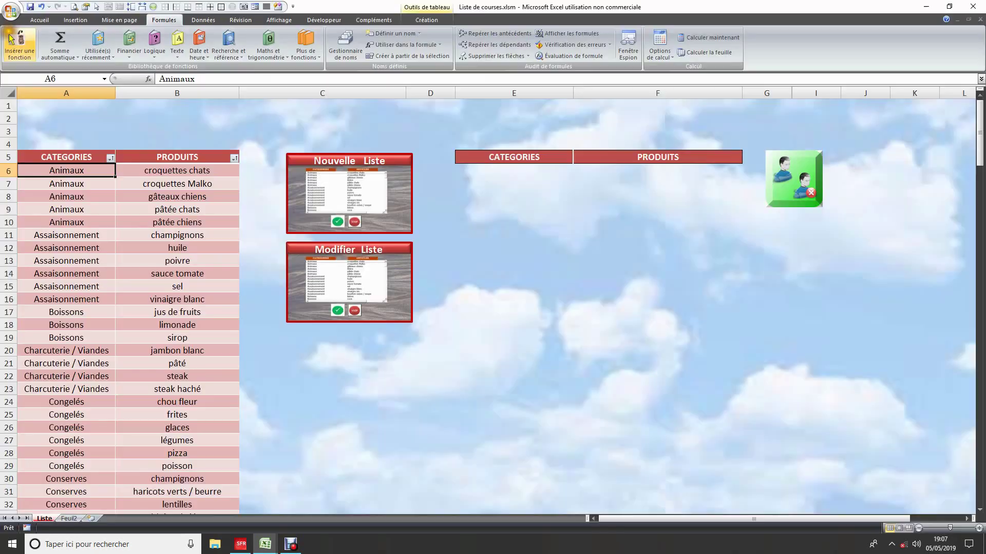
{"action": "left_click", "coordinate": [516, 172]}
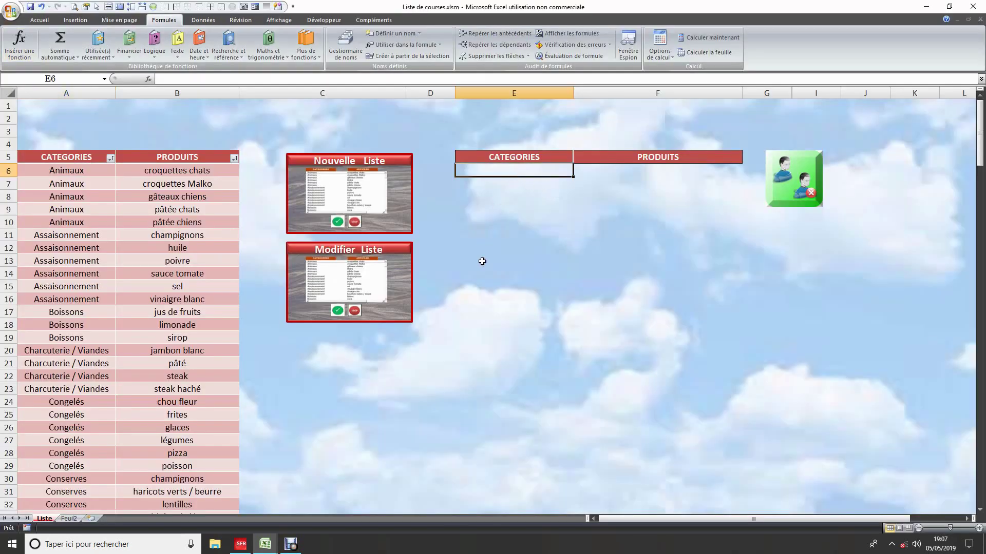
{"action": "left_click", "coordinate": [278, 7]}
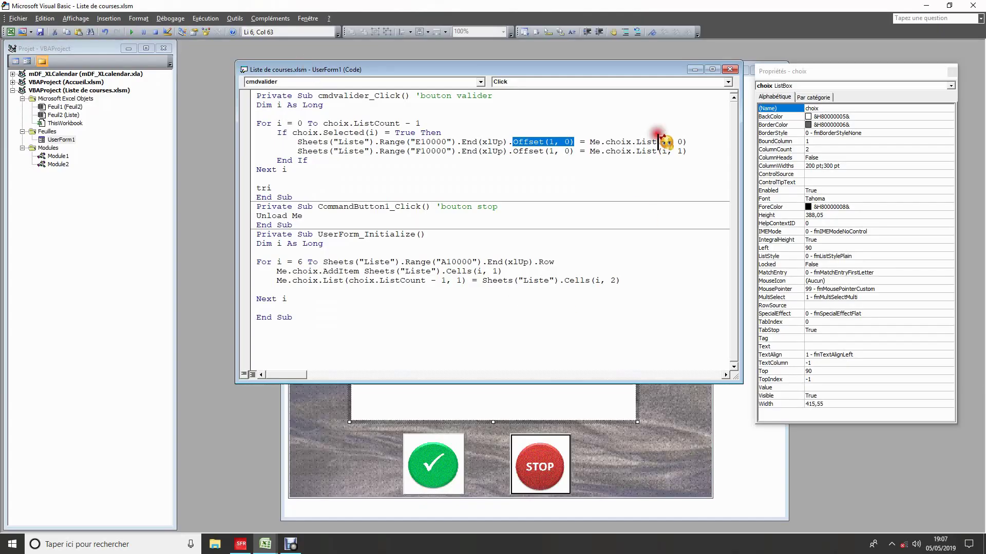
Examine the Me.choix.List(i, 0) source and its column index 0 in the line that writes to column E.
{"action": "left_click", "coordinate": [663, 178]}
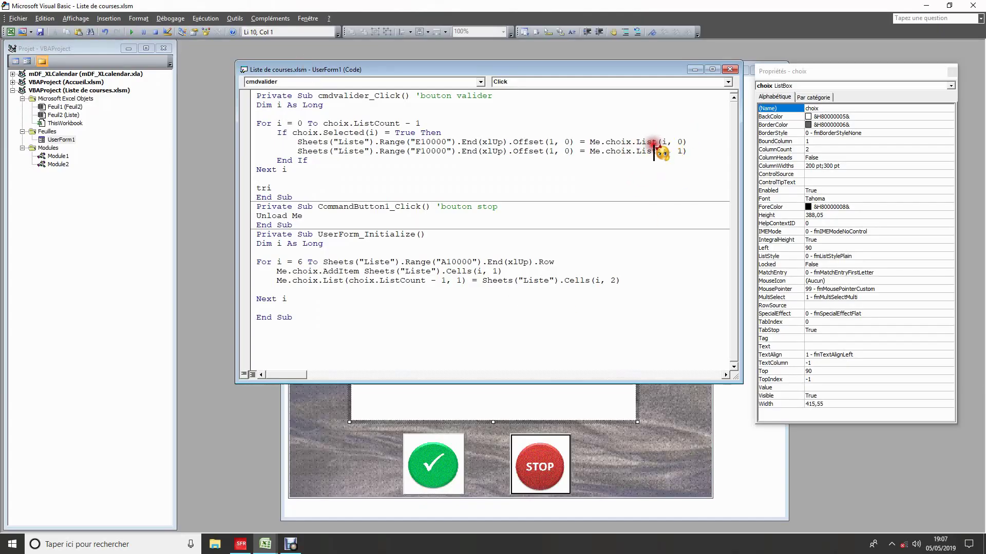
{"action": "left_click", "coordinate": [663, 143]}
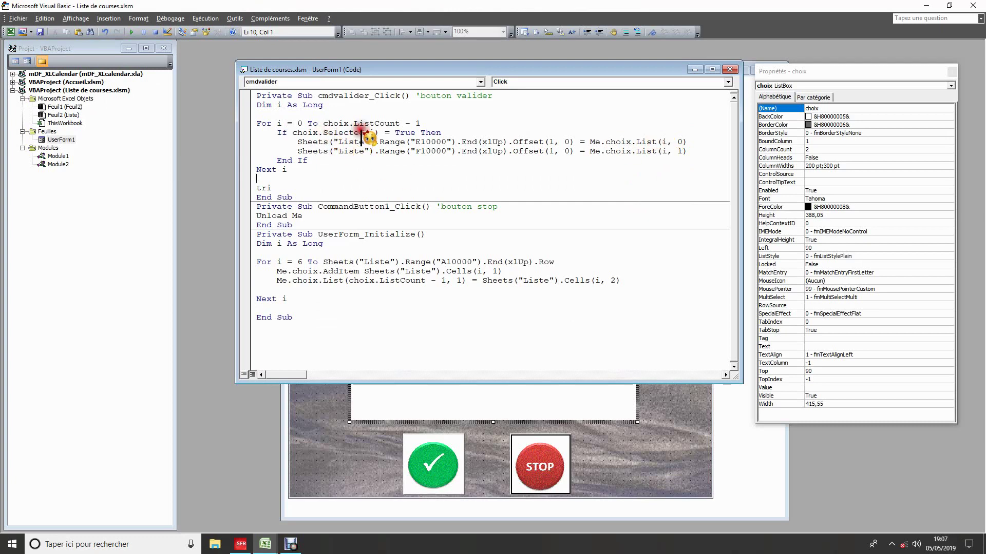
{"action": "left_click", "coordinate": [682, 142]}
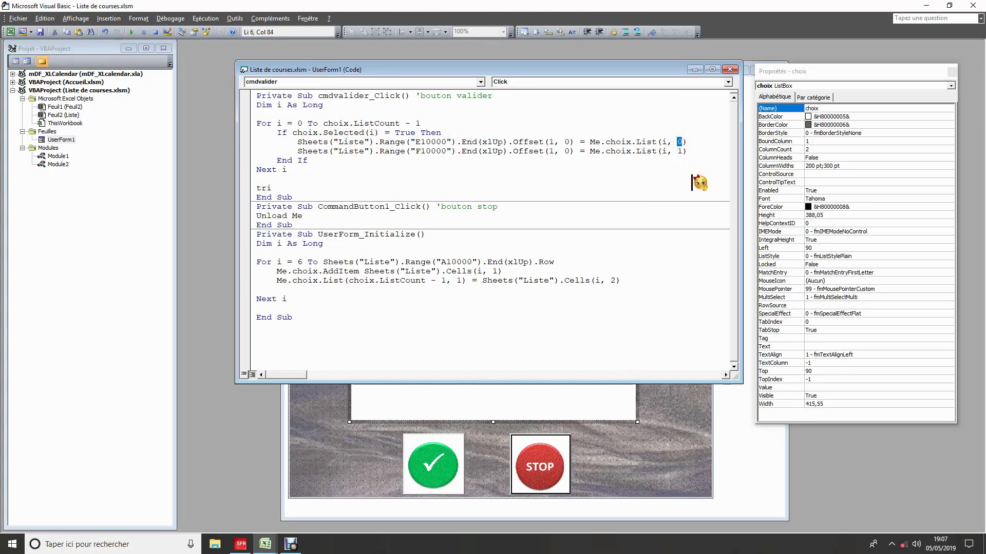
{"action": "key", "text": "End"}
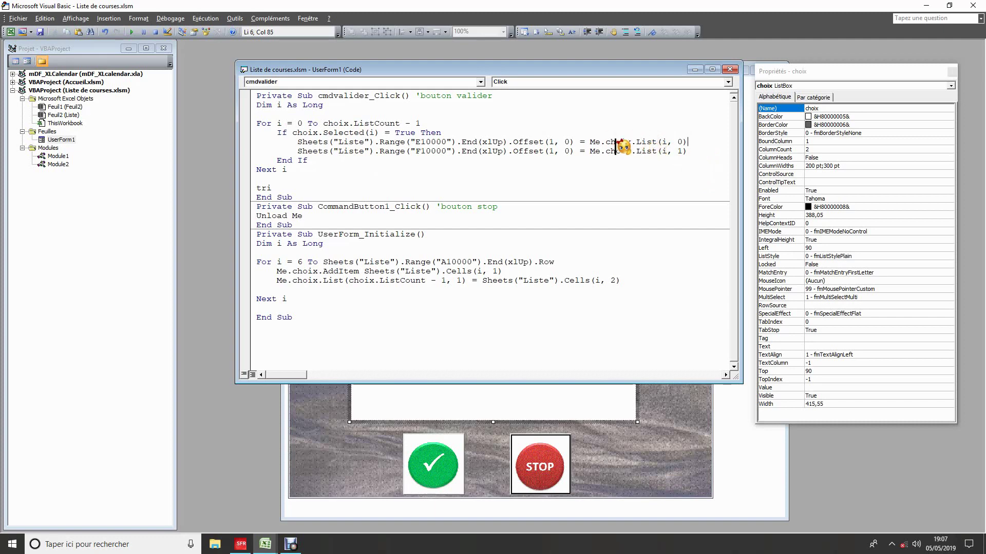
{"action": "left_click", "coordinate": [648, 170]}
Examine the row argument of Offset(1, 0) and the column F line in the cmdvalider_Click procedure.
{"action": "left_click", "coordinate": [532, 140]}
{"action": "left_click_drag", "start_coordinate": [544, 142], "coordinate": [556, 143]}
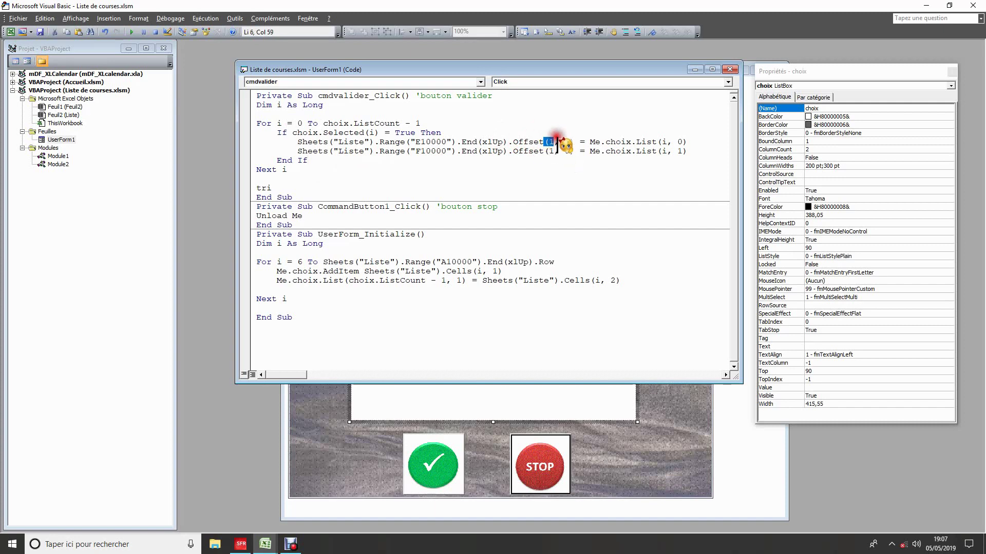
{"action": "left_click", "coordinate": [592, 179]}
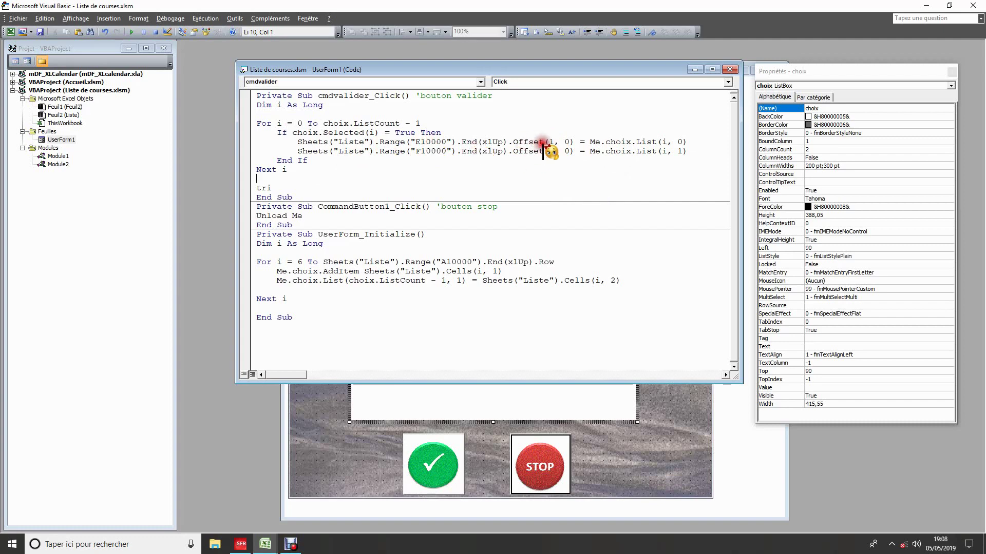
{"action": "left_click", "coordinate": [533, 143]}
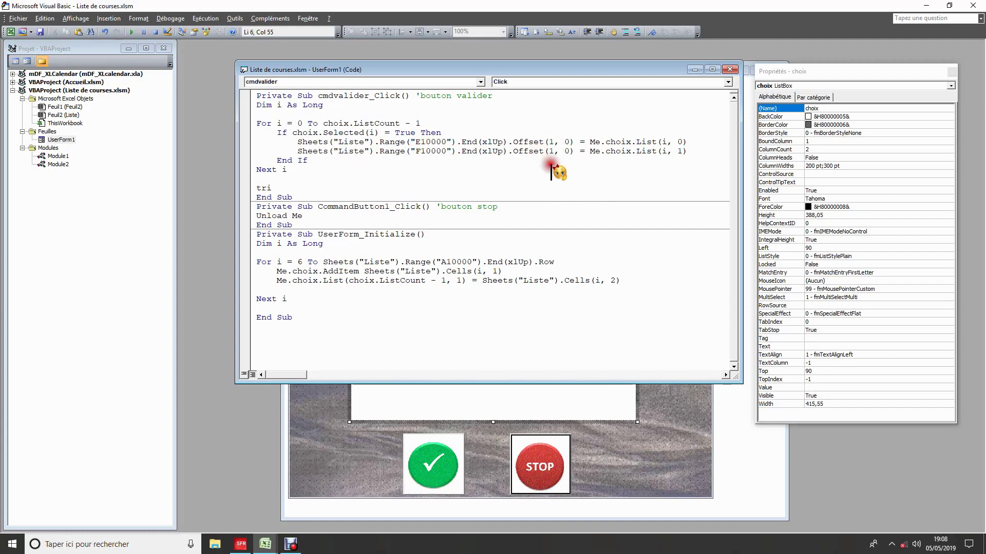
{"action": "left_click", "coordinate": [551, 160]}
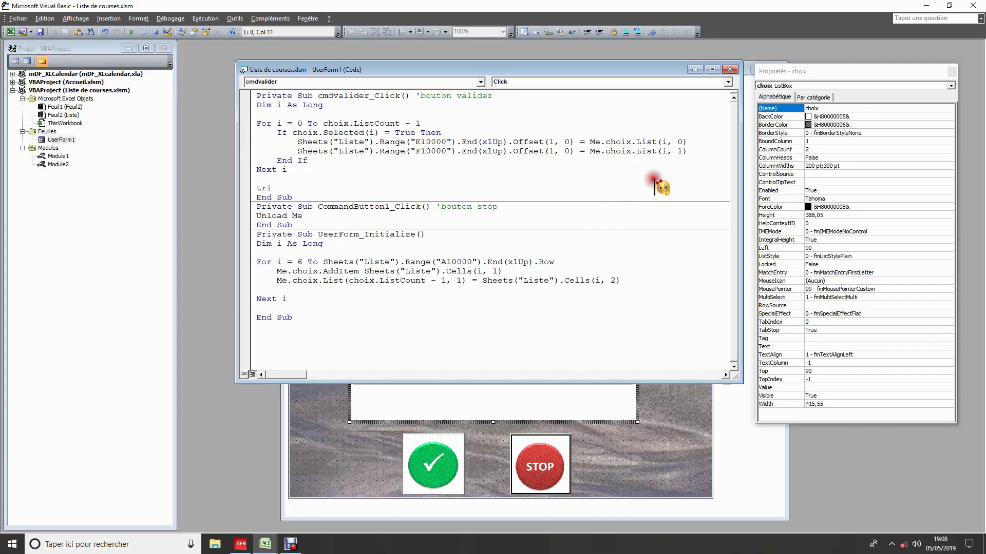
{"action": "left_click", "coordinate": [431, 197]}
{"action": "left_click", "coordinate": [347, 163]}
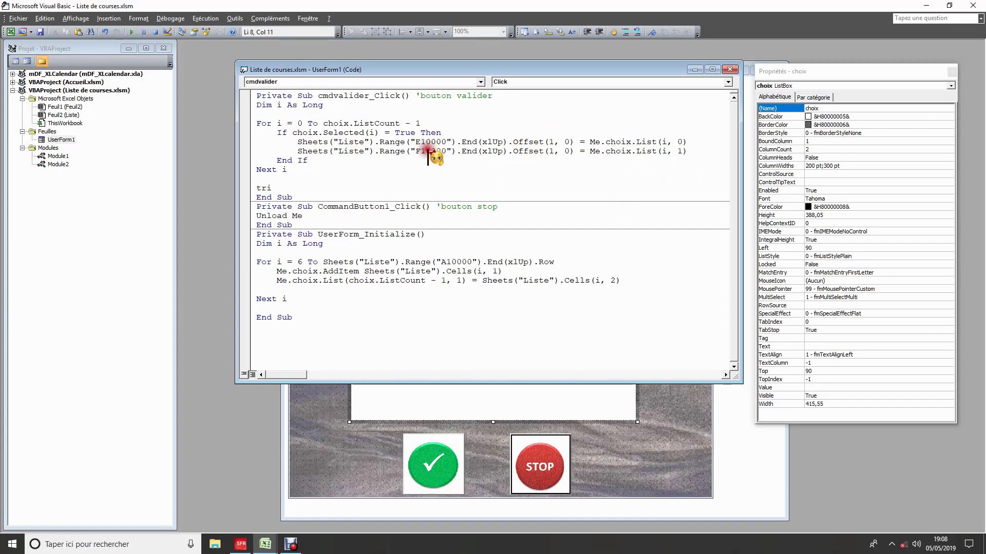
Examine the F10000 range and the Offset(1, 0) row shift in the column F line of cmdvalider_Click.
{"action": "left_click", "coordinate": [414, 143]}
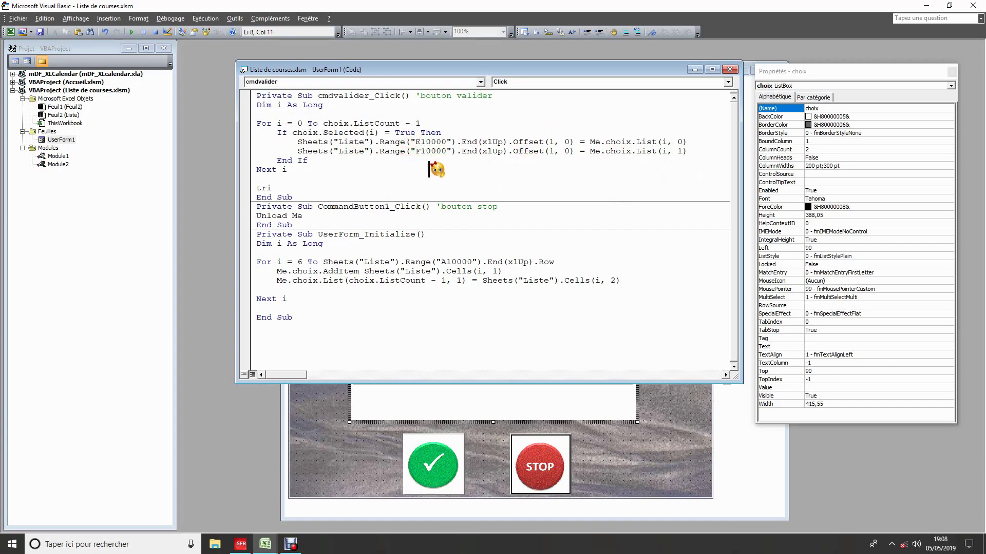
{"action": "left_click", "coordinate": [500, 150]}
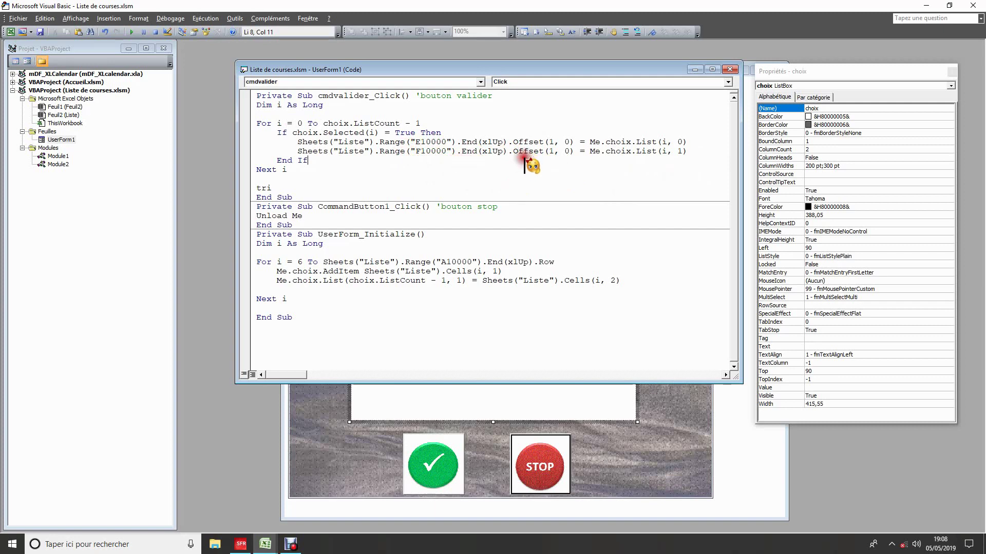
{"action": "left_click", "coordinate": [500, 162]}
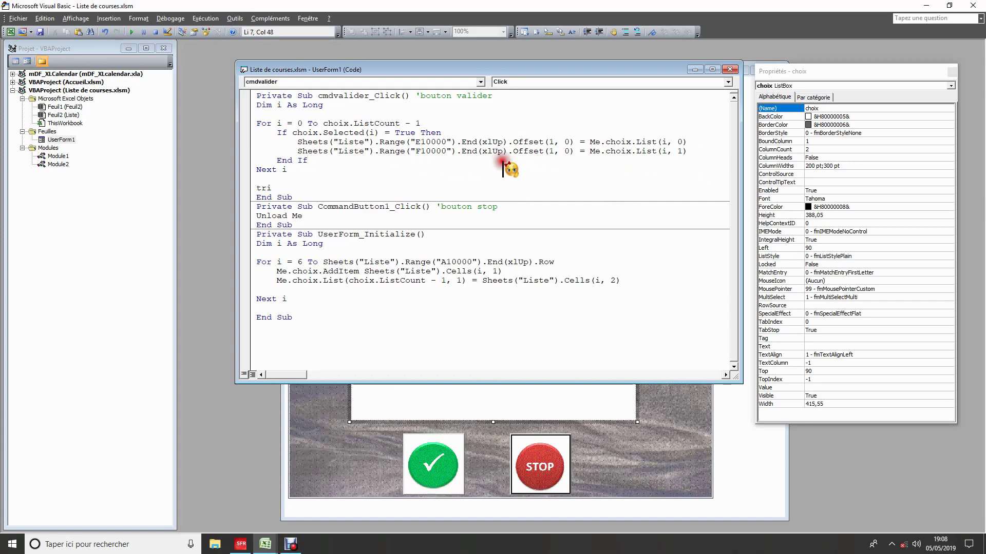
{"action": "left_click", "coordinate": [384, 165]}
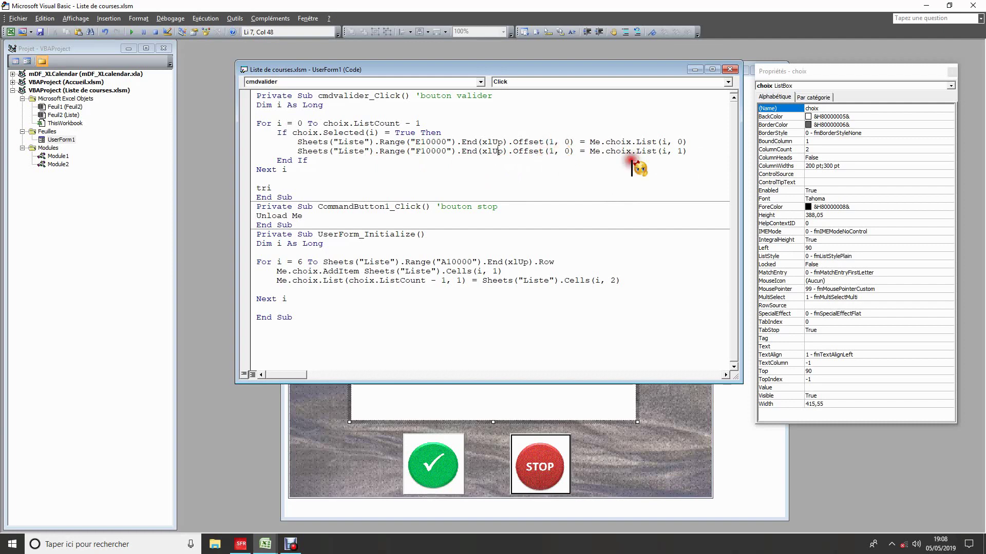
Examine the Me.choix.List(i, 1) source, its row argument i and its column index 1 in the column F line.
{"action": "left_click", "coordinate": [645, 165]}
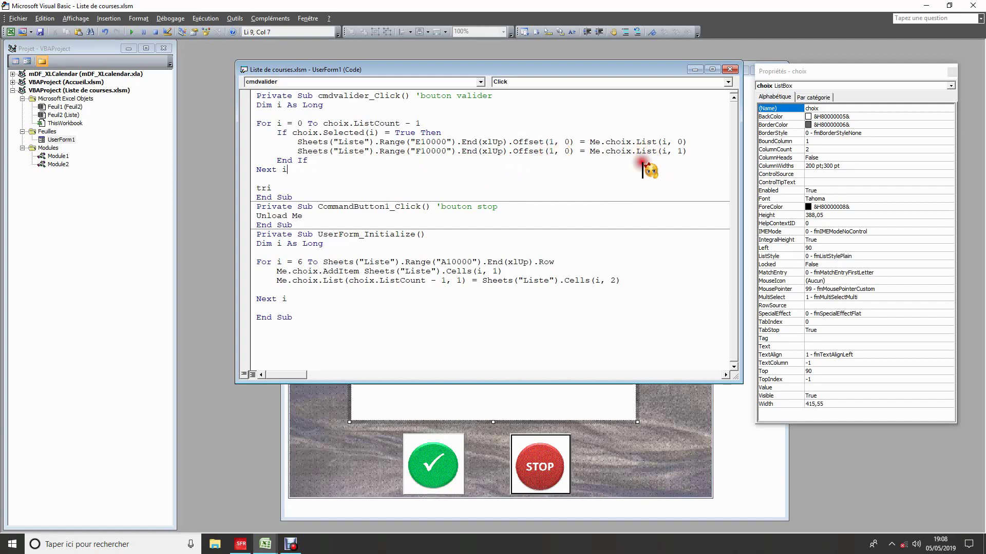
{"action": "left_click", "coordinate": [664, 152]}
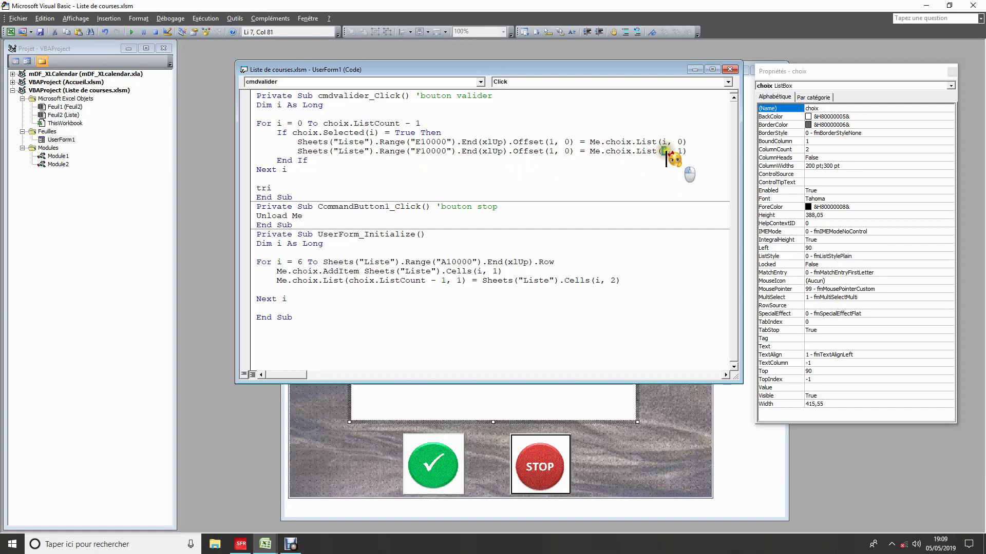
{"action": "double_click", "coordinate": [664, 152]}
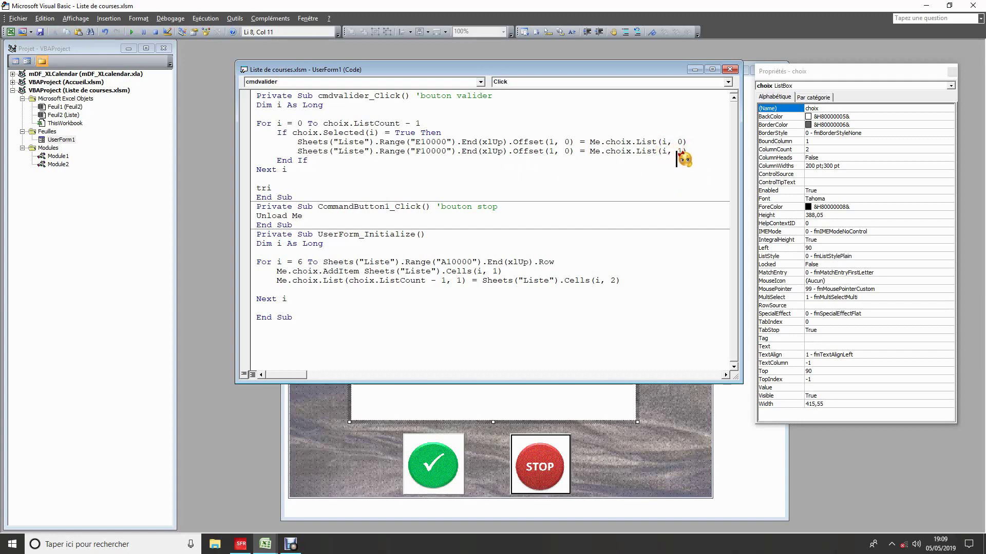
{"action": "double_click", "coordinate": [681, 152]}
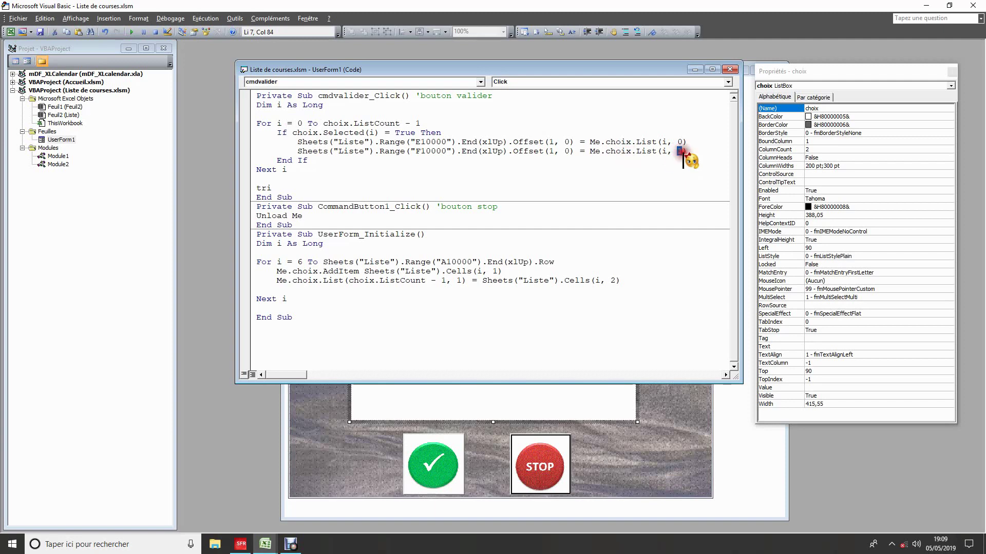
{"action": "double_click", "coordinate": [664, 152]}
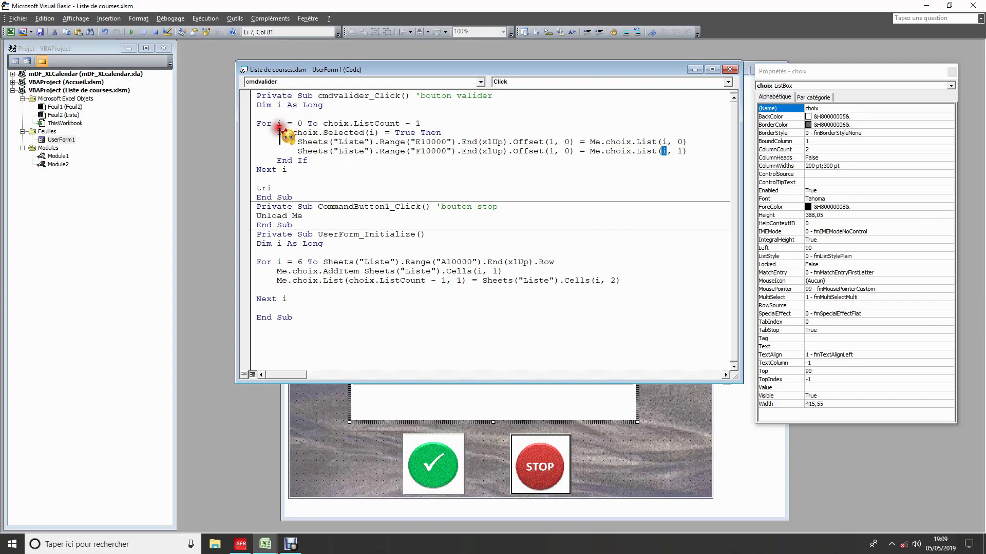
Examine the tri call in cmdvalider_Click, and open Module2 to inspect the E5:F100 sort code of the tri macro.
{"action": "left_click", "coordinate": [282, 190]}
{"action": "left_click", "coordinate": [325, 188]}
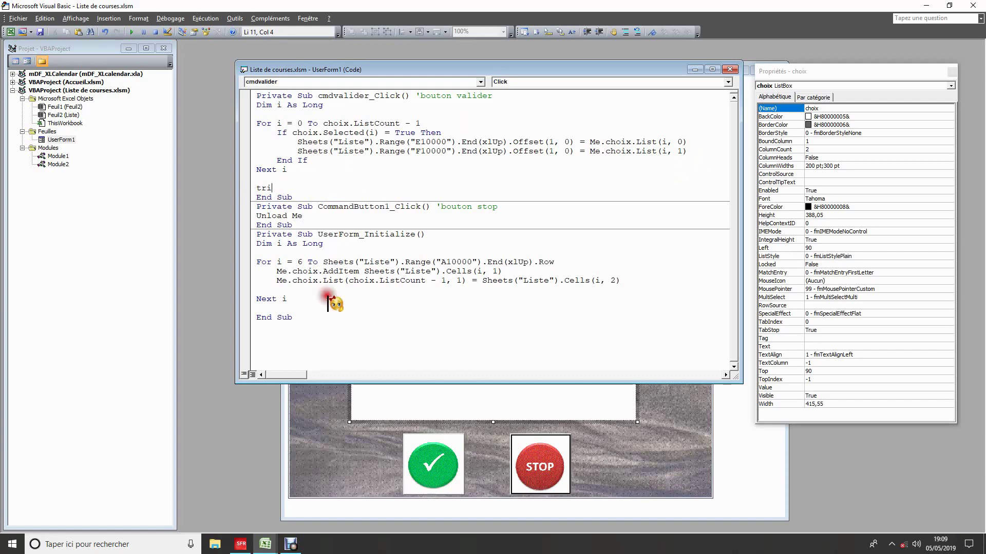
{"action": "left_click", "coordinate": [58, 157]}
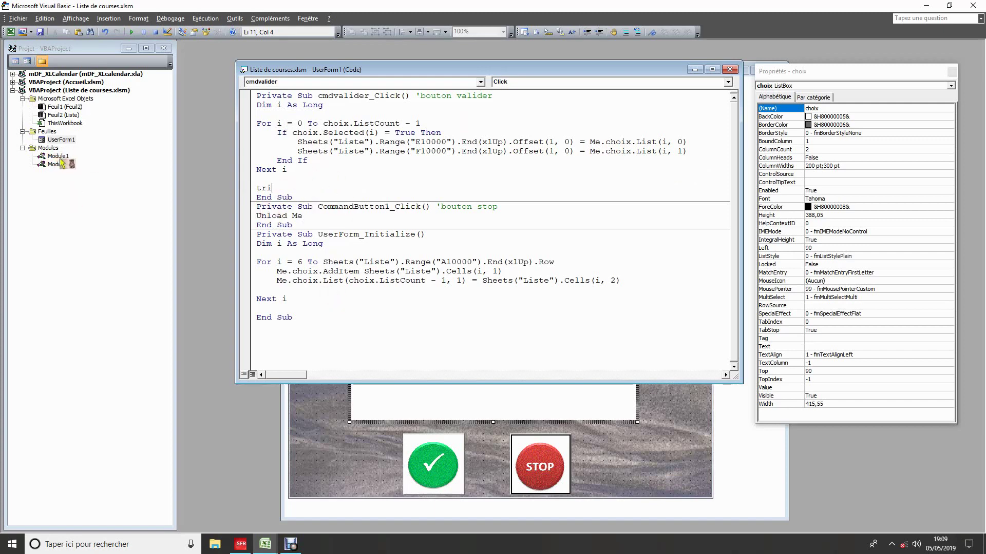
{"action": "double_click", "coordinate": [59, 164]}
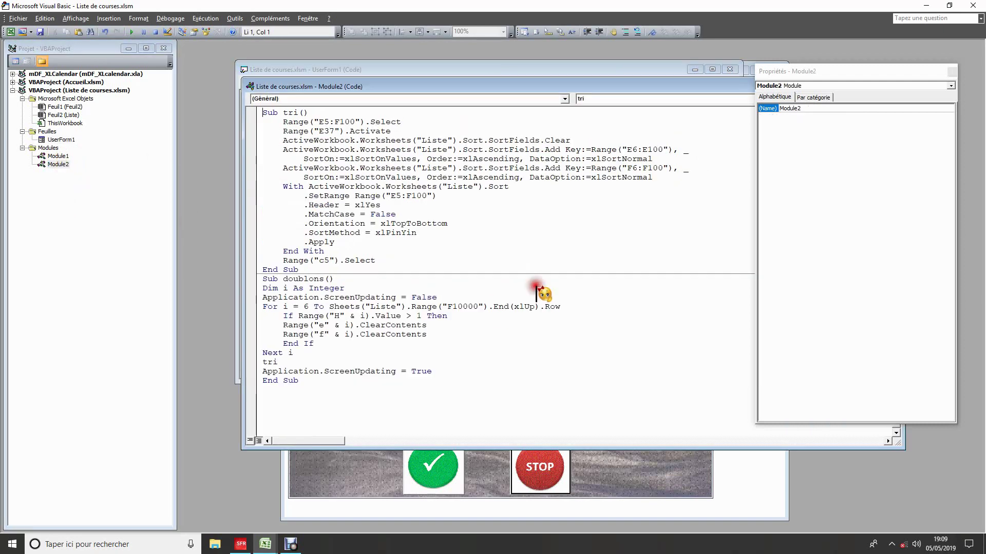
{"action": "left_click", "coordinate": [542, 246]}
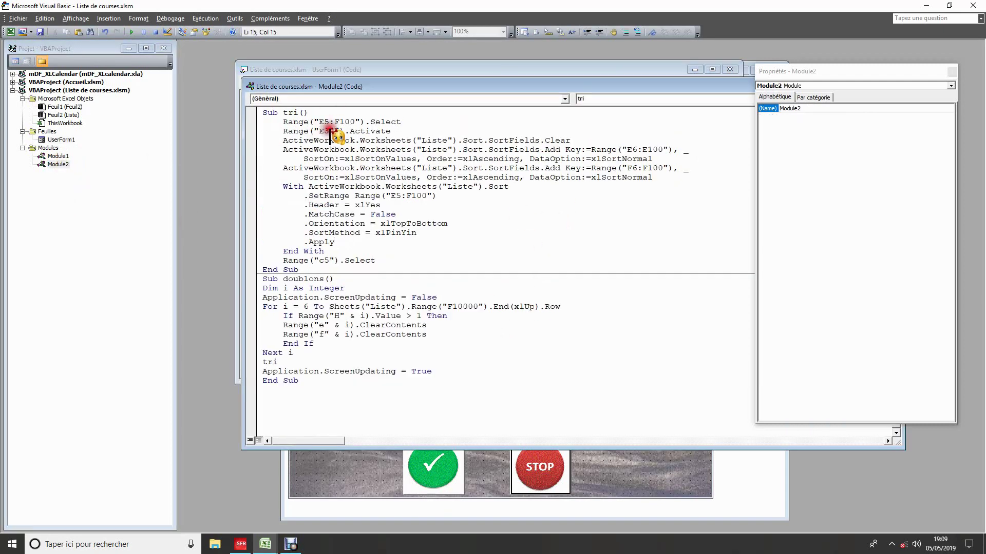
{"action": "left_click", "coordinate": [321, 121]}
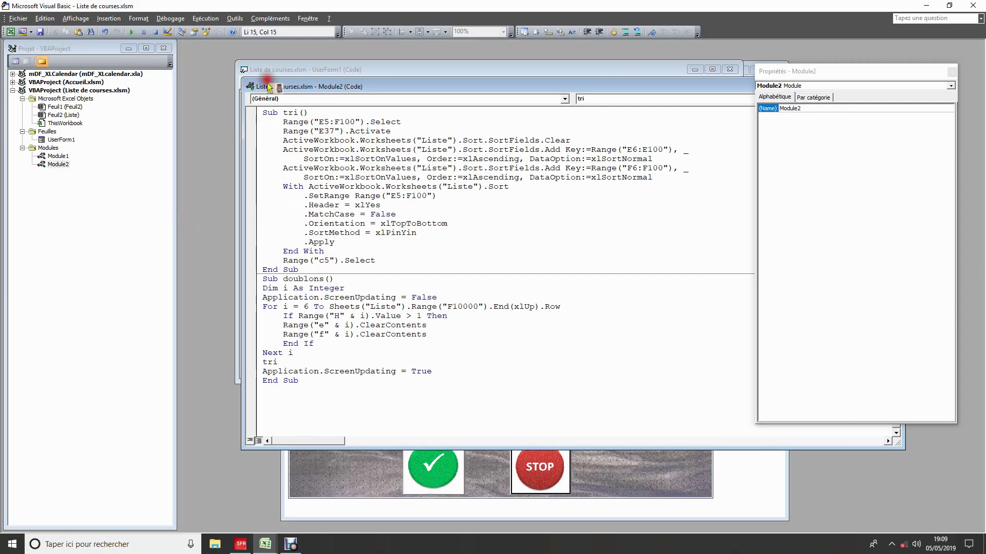
Switch to Excel and examine the area sorted by the tri macro under CATEGORIES and PRODUITS, highlighting E6:E16.
{"action": "left_click", "coordinate": [10, 33]}
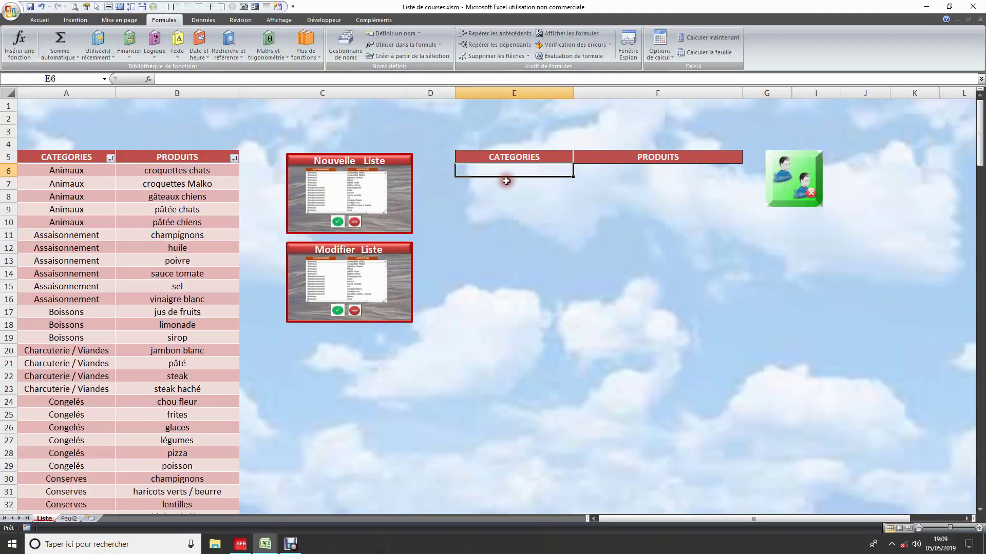
{"action": "left_click", "coordinate": [501, 190]}
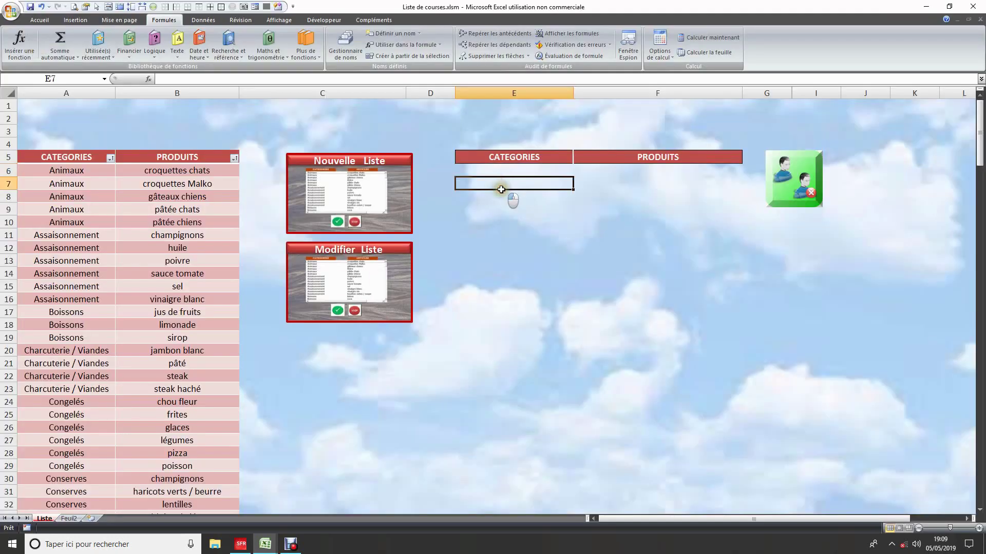
{"action": "left_click", "coordinate": [675, 184]}
{"action": "left_click_drag", "start_coordinate": [516, 169], "coordinate": [509, 298]}
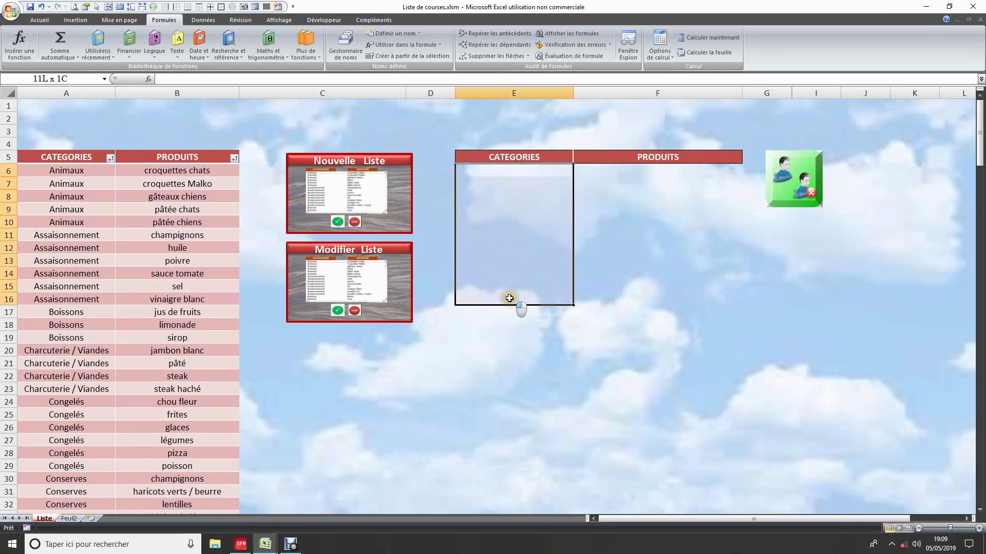
{"action": "left_click_drag", "start_coordinate": [510, 298], "coordinate": [510, 299]}
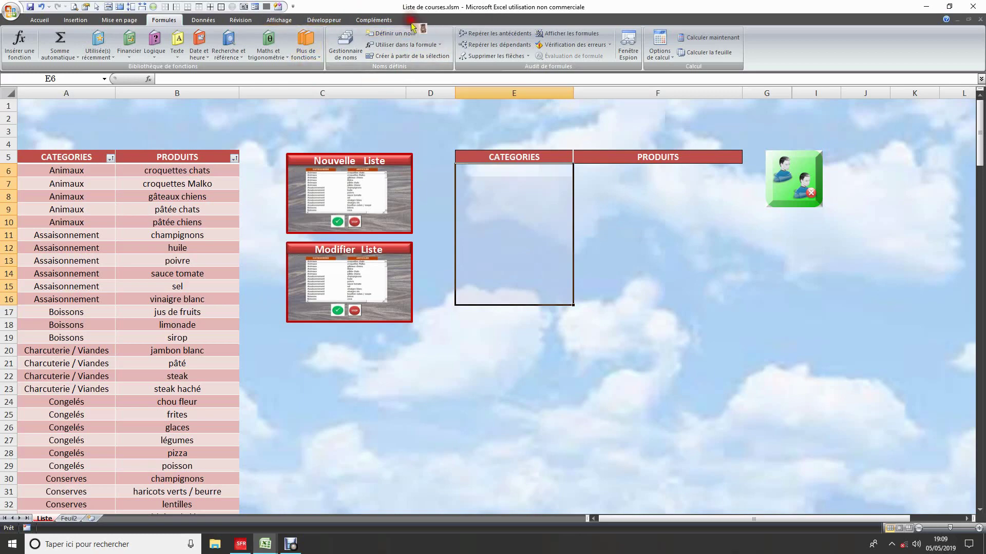
Return to the Visual Basic editor, close the properties window and reposition the Module2 code window to show the macros fully.
{"action": "left_click", "coordinate": [279, 7]}
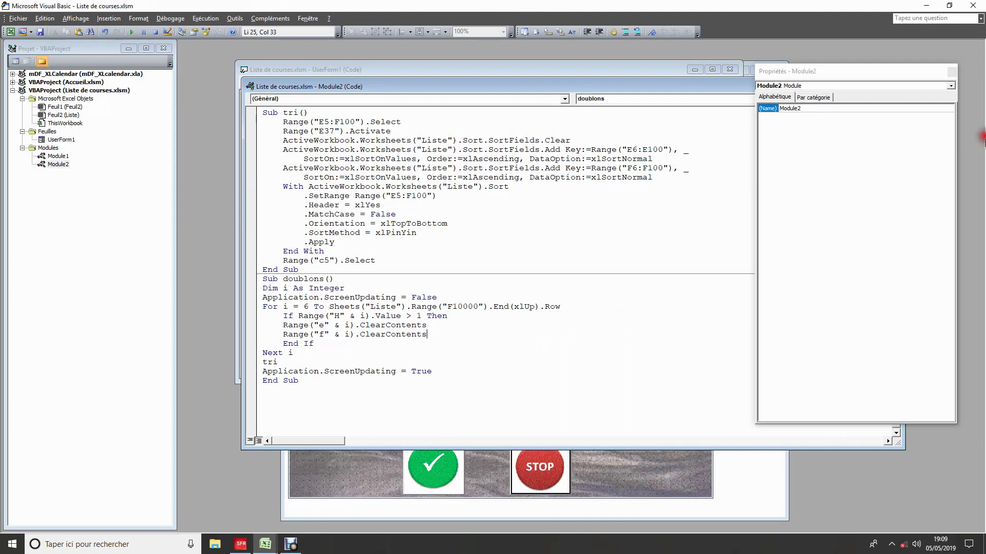
{"action": "left_click", "coordinate": [951, 71]}
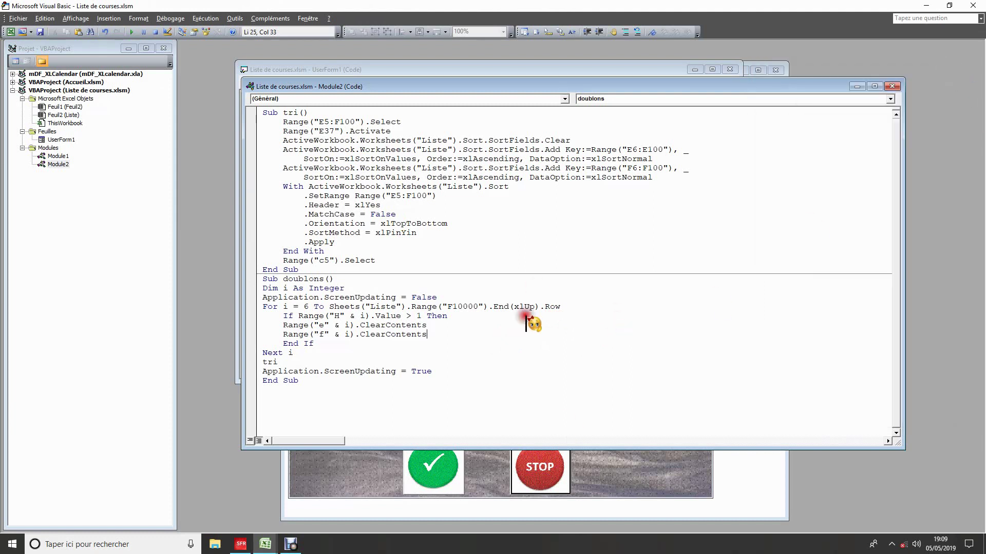
{"action": "left_click", "coordinate": [533, 364]}
{"action": "left_click_drag", "start_coordinate": [800, 88], "coordinate": [767, 67]}
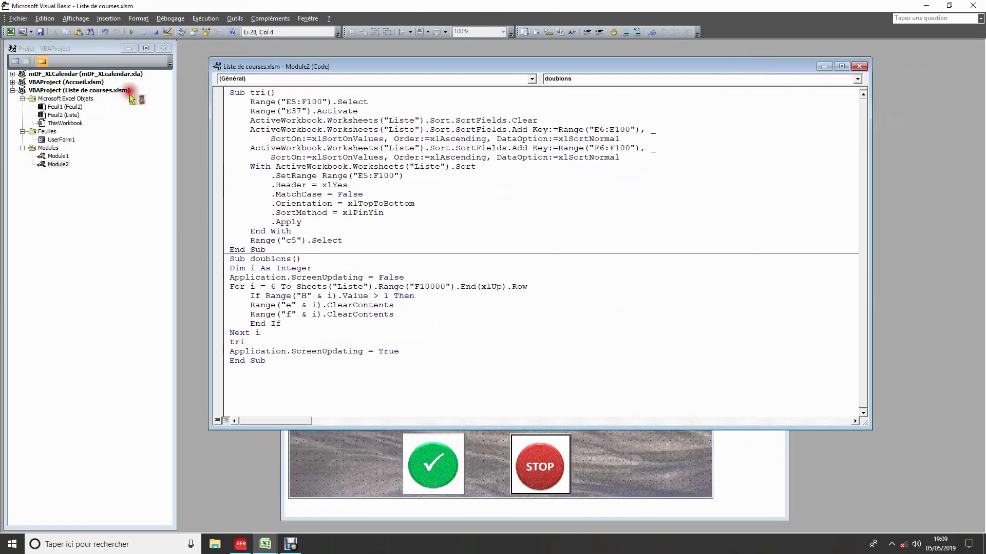
Switch to Excel and open the shopping-list form with Nouvelle Liste on the Liste sheet.
{"action": "left_click", "coordinate": [11, 31]}
{"action": "left_click", "coordinate": [366, 186]}
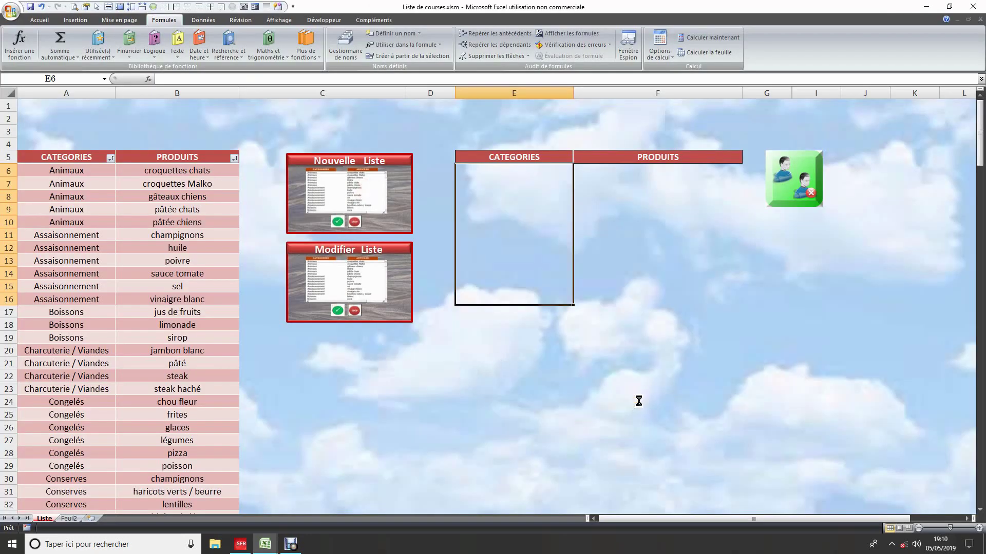
{"action": "left_click", "coordinate": [366, 150]}
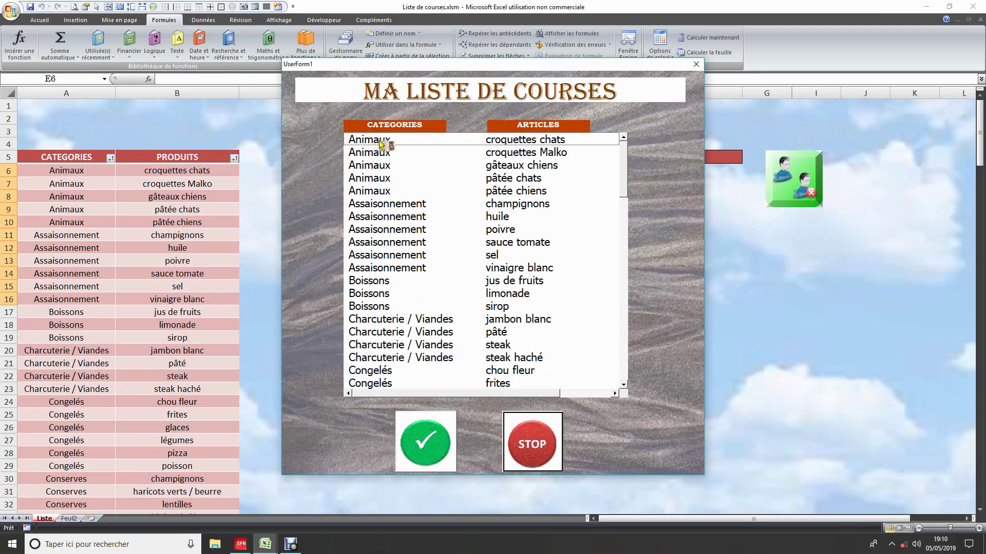
Select croquettes chats, sel and chou fleur in the form, validate them into columns E and F, and close the form.
{"action": "left_click", "coordinate": [369, 139]}
{"action": "left_click", "coordinate": [363, 268]}
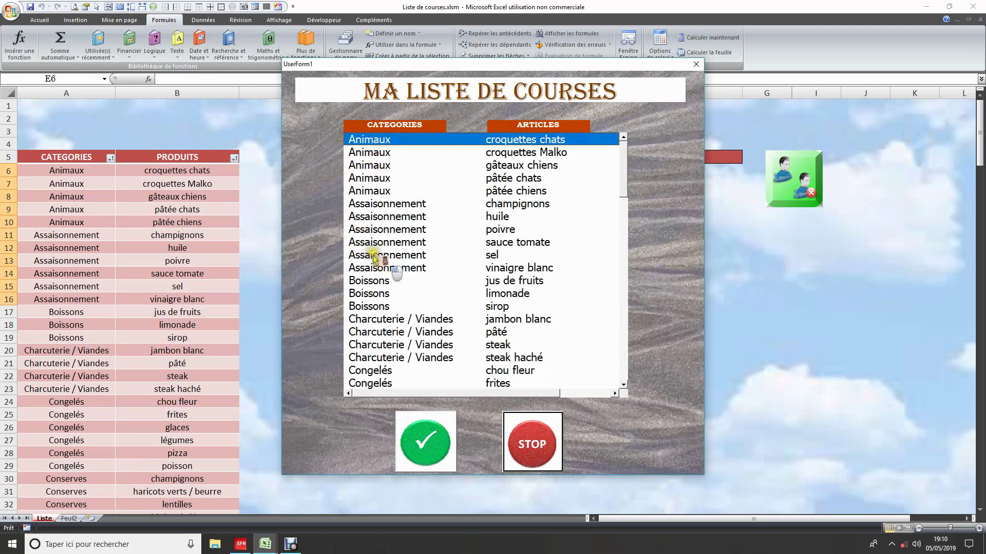
{"action": "left_click", "coordinate": [376, 257]}
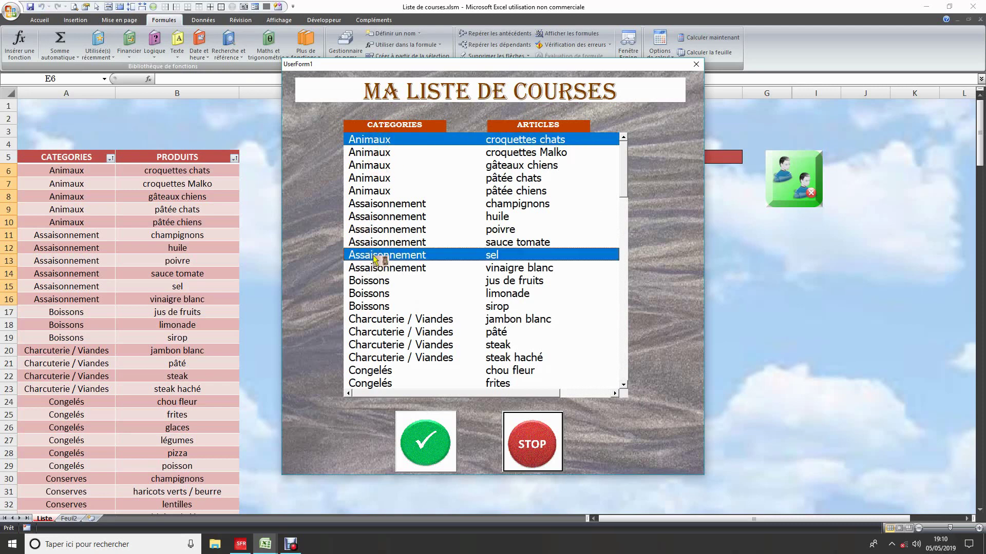
{"action": "left_click", "coordinate": [378, 373]}
{"action": "left_click", "coordinate": [429, 449]}
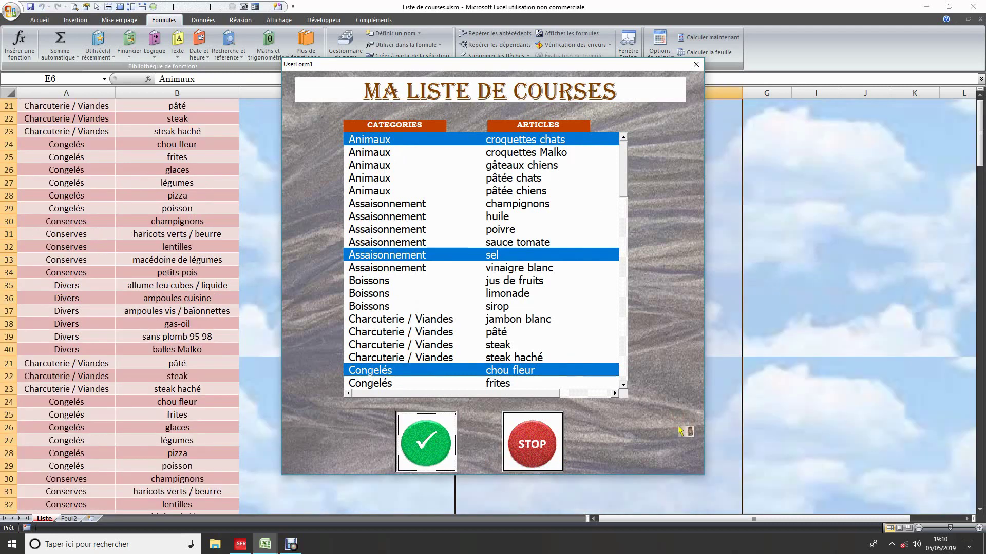
{"action": "left_click", "coordinate": [540, 454]}
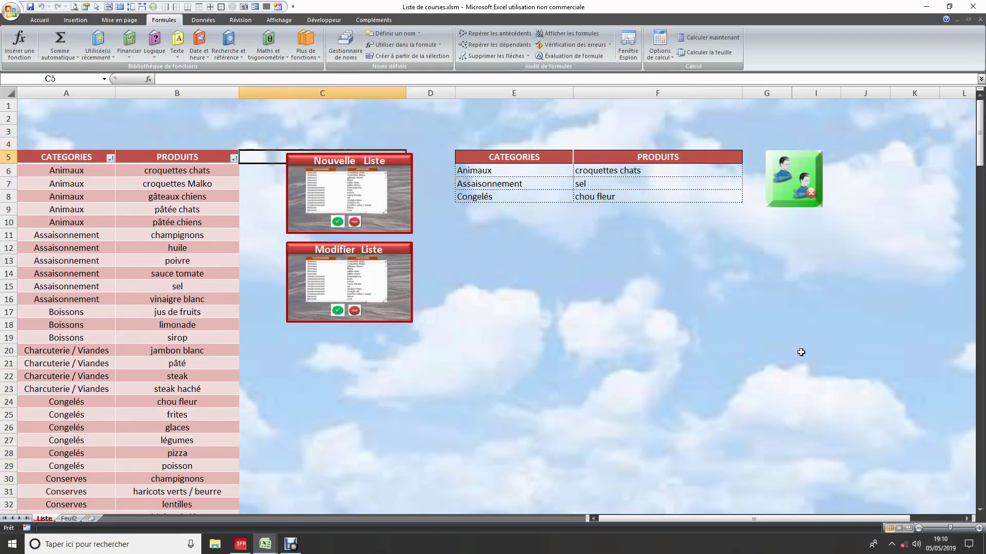
Open the form with Modifier Liste, select croquettes chats and limonade, and move the form clear of the table in columns E and F.
{"action": "left_click", "coordinate": [358, 292]}
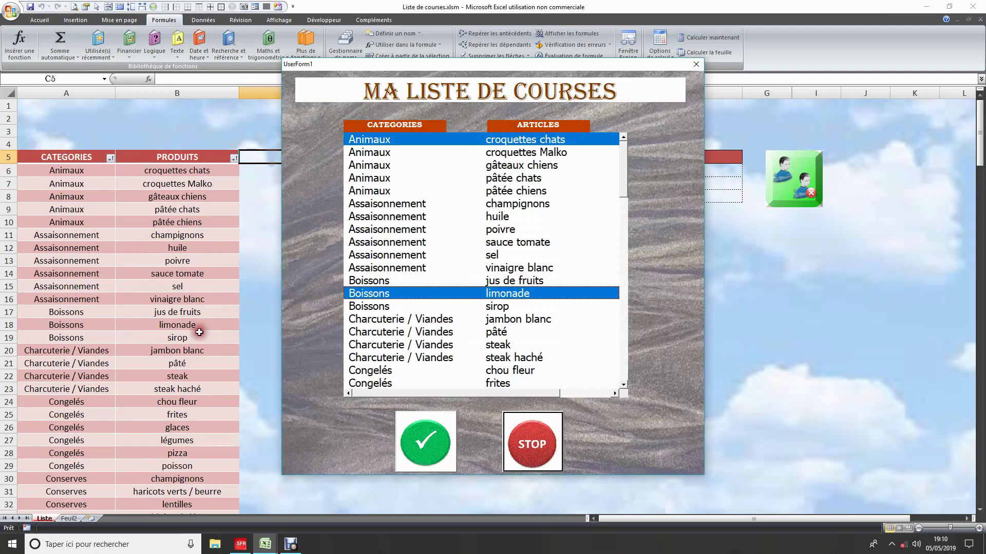
{"action": "left_click_drag", "start_coordinate": [415, 68], "coordinate": [620, 297]}
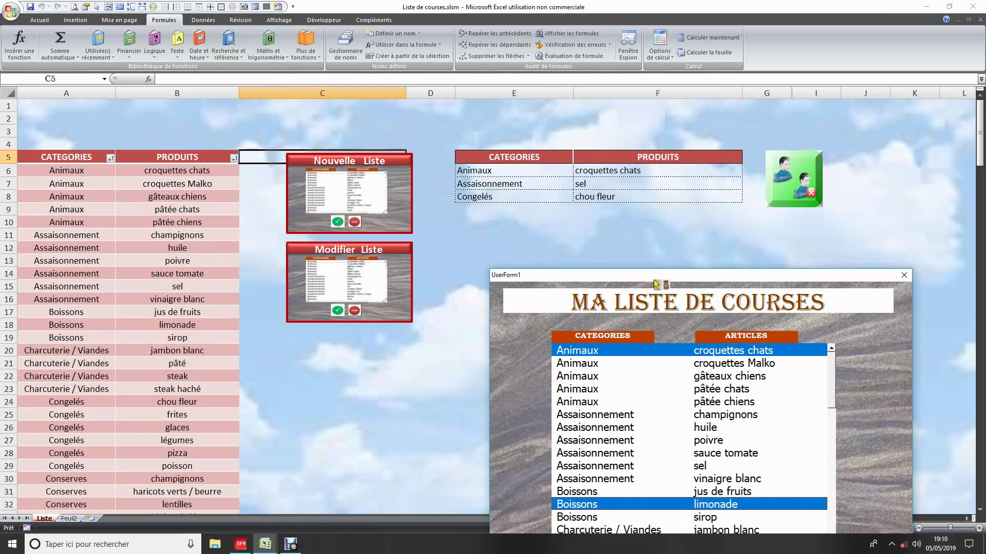
{"action": "left_click_drag", "start_coordinate": [656, 284], "coordinate": [173, 79]}
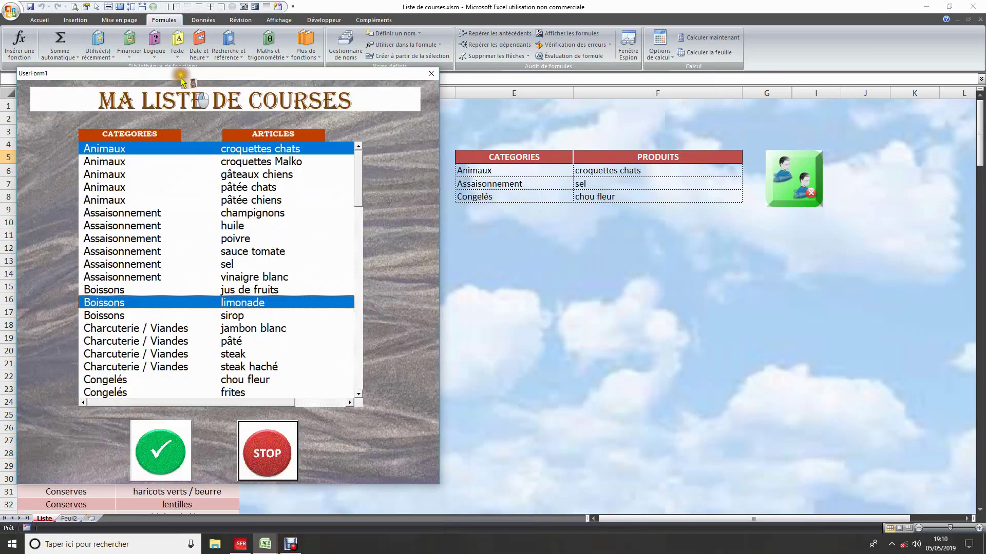
Deselect limonade and toggle croquettes chats off and on, leaving only croquettes chats selected in the form.
{"action": "left_click", "coordinate": [299, 300]}
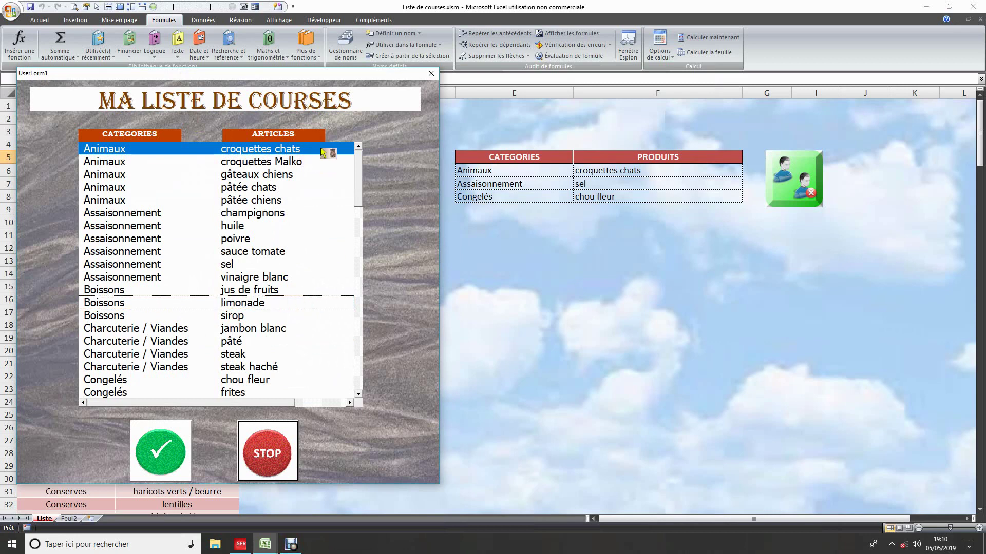
{"action": "left_click", "coordinate": [324, 150]}
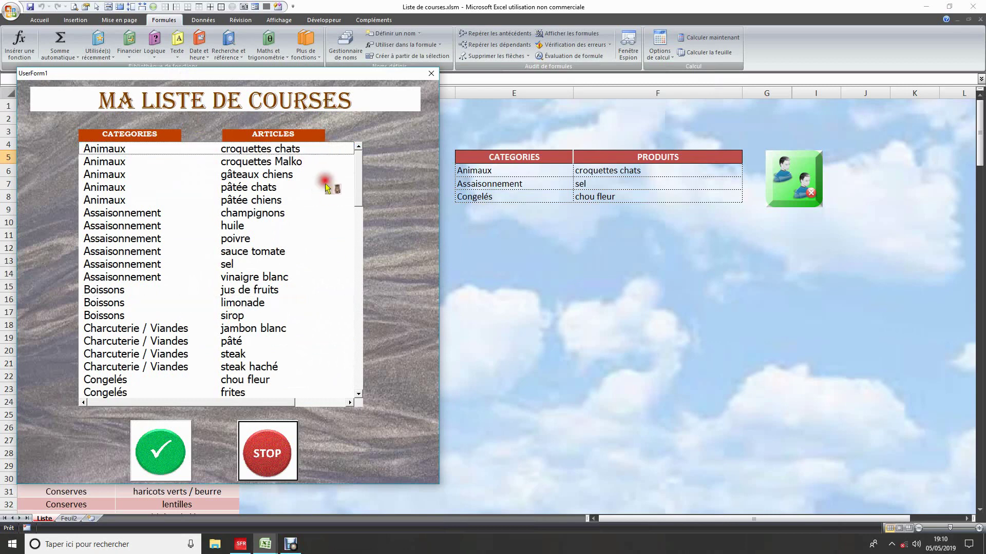
{"action": "left_click", "coordinate": [325, 149]}
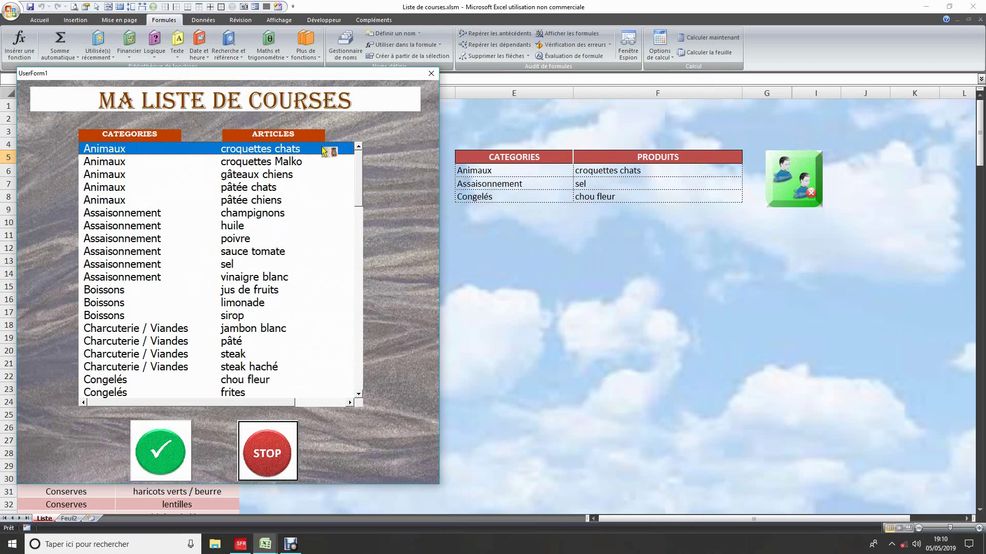
{"action": "left_click", "coordinate": [296, 150]}
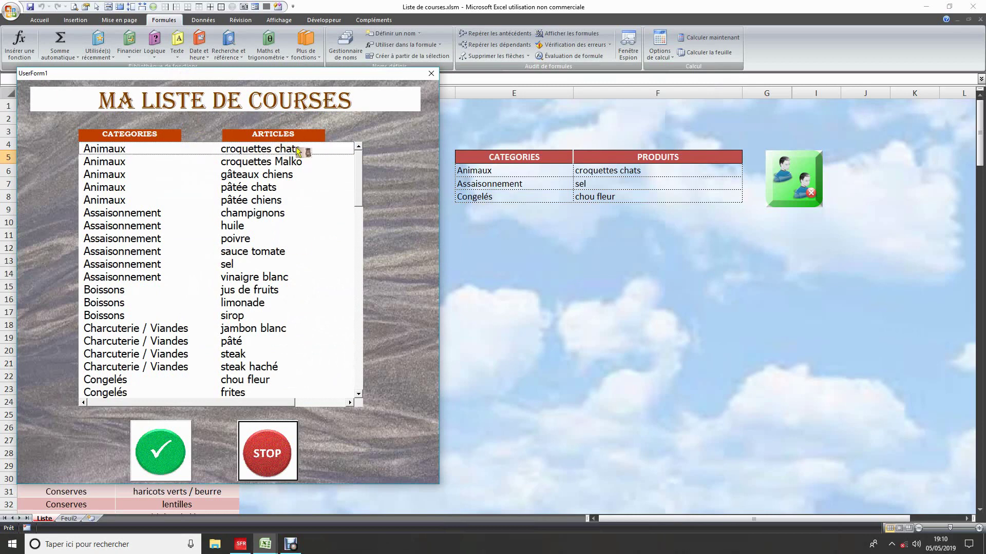
{"action": "left_click", "coordinate": [297, 151]}
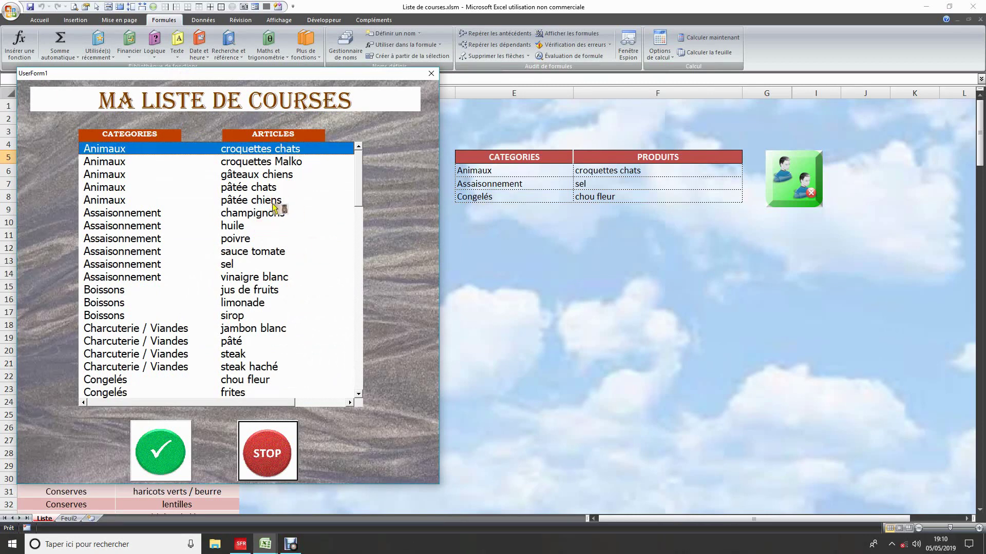
Add huile and chou fleur to the selected croquettes chats, validate them into columns E and F, and close the form.
{"action": "left_click", "coordinate": [233, 226]}
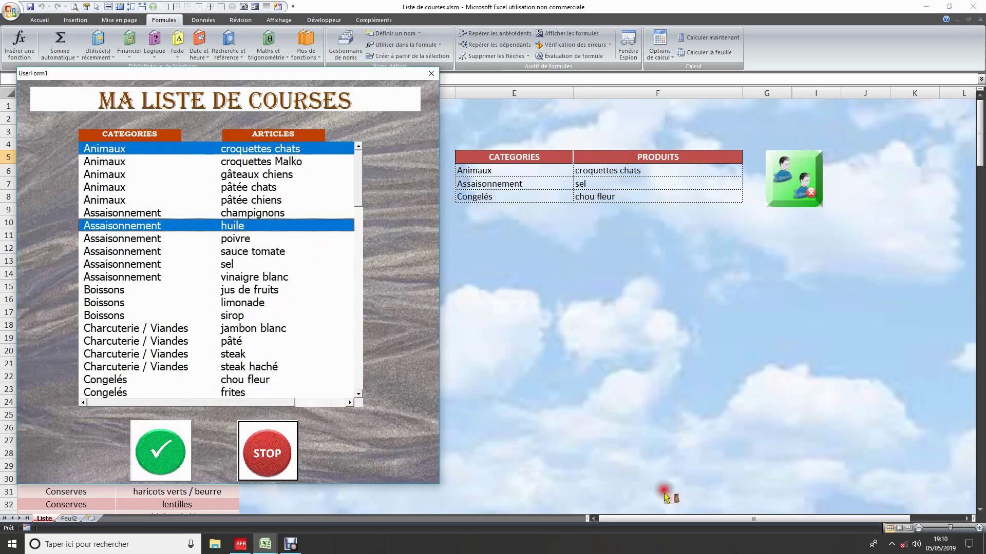
{"action": "left_click", "coordinate": [265, 384]}
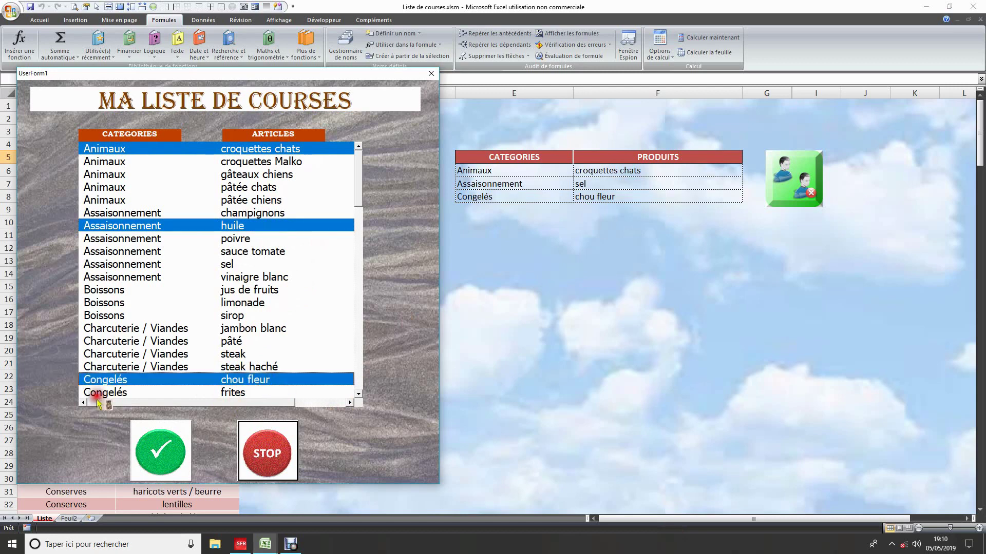
{"action": "left_click", "coordinate": [183, 456]}
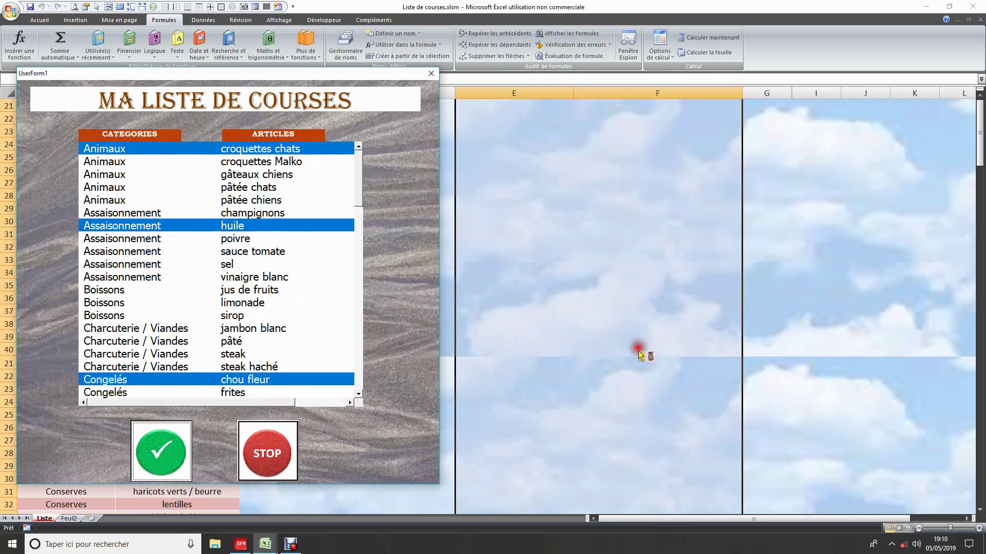
{"action": "left_click", "coordinate": [266, 455]}
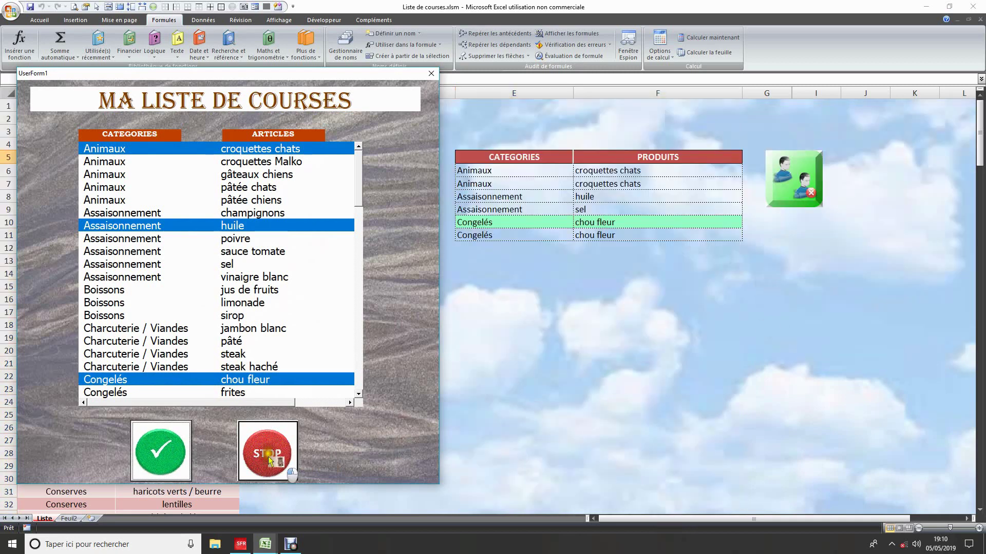
{"action": "left_click", "coordinate": [753, 345]}
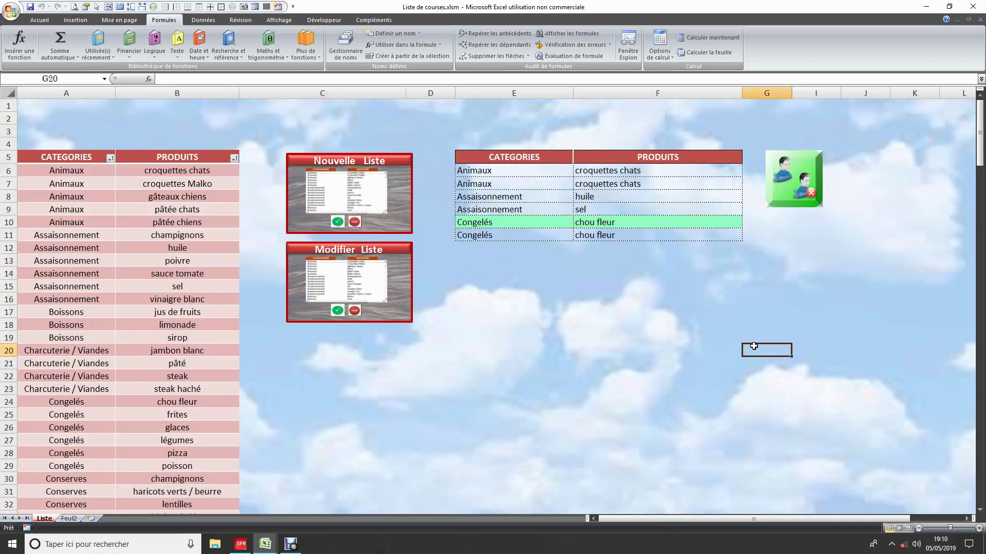
{"action": "left_click", "coordinate": [660, 184]}
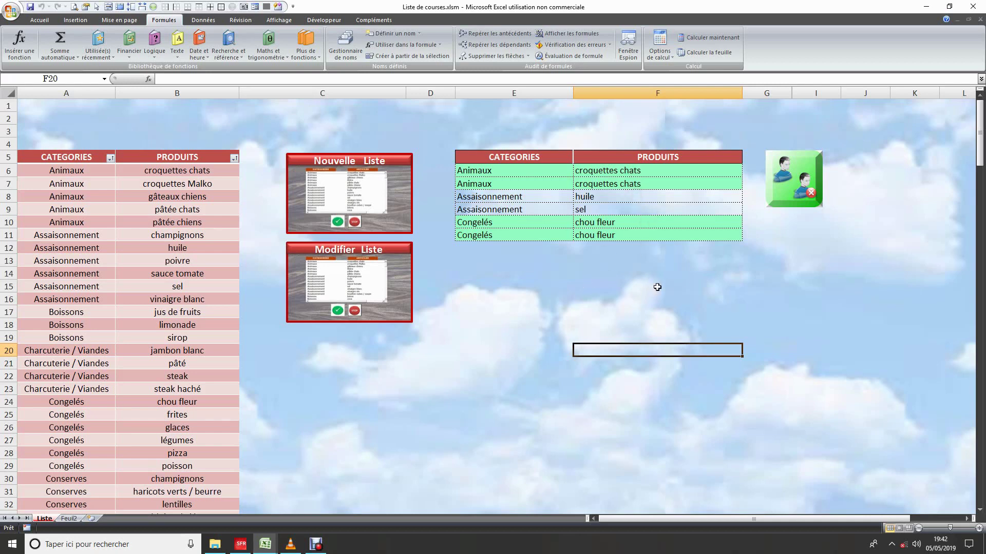
Unhide column H between columns G and I and examine the NB.SI duplicate-count formula in H6.
{"action": "left_click_drag", "start_coordinate": [768, 93], "coordinate": [811, 93]}
{"action": "right_click", "coordinate": [811, 94]}
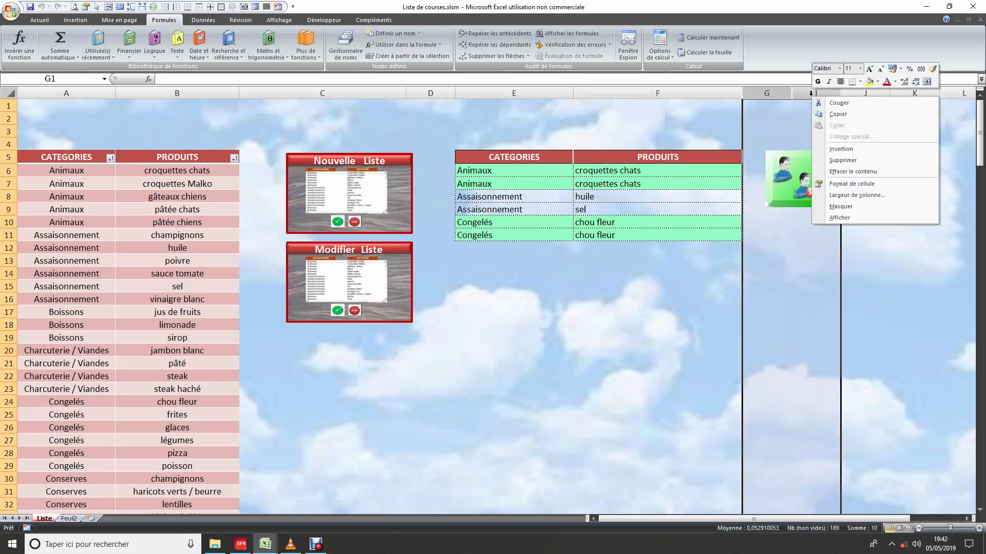
{"action": "left_click", "coordinate": [840, 218]}
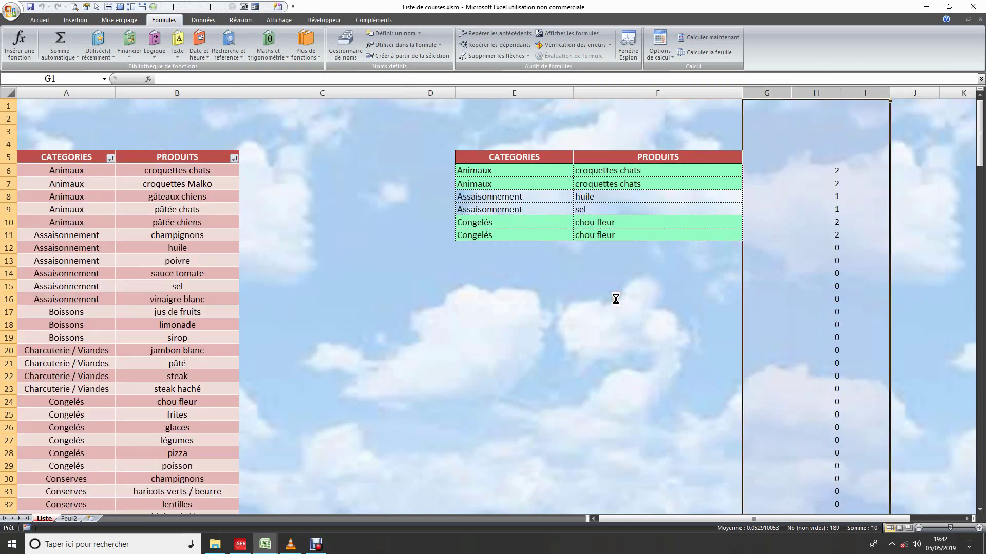
{"action": "left_click", "coordinate": [640, 308]}
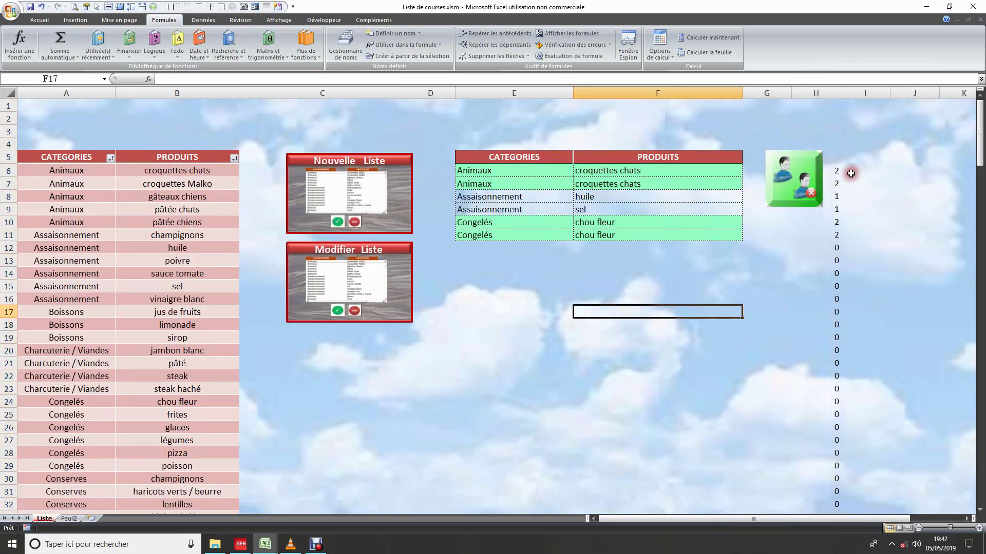
{"action": "left_click", "coordinate": [849, 170]}
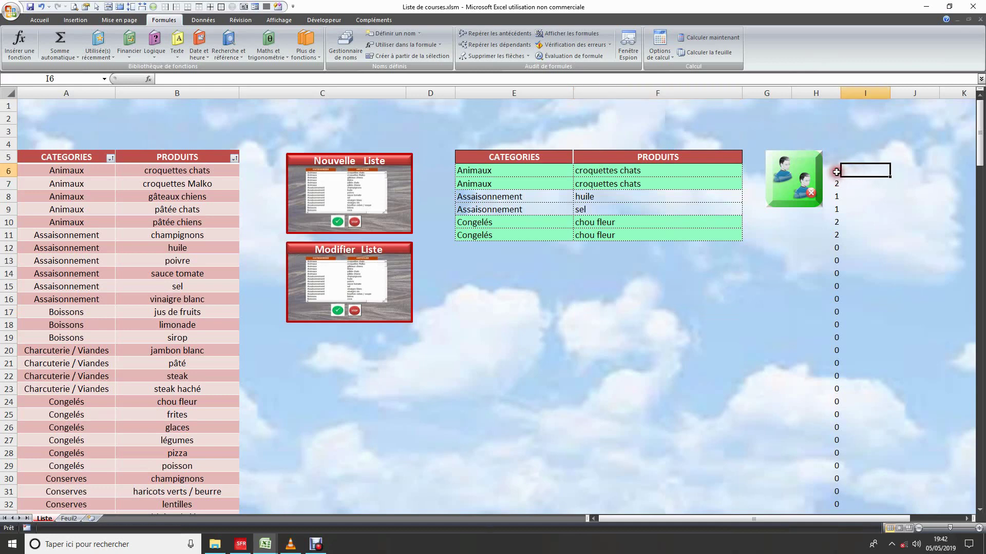
{"action": "left_click", "coordinate": [836, 172]}
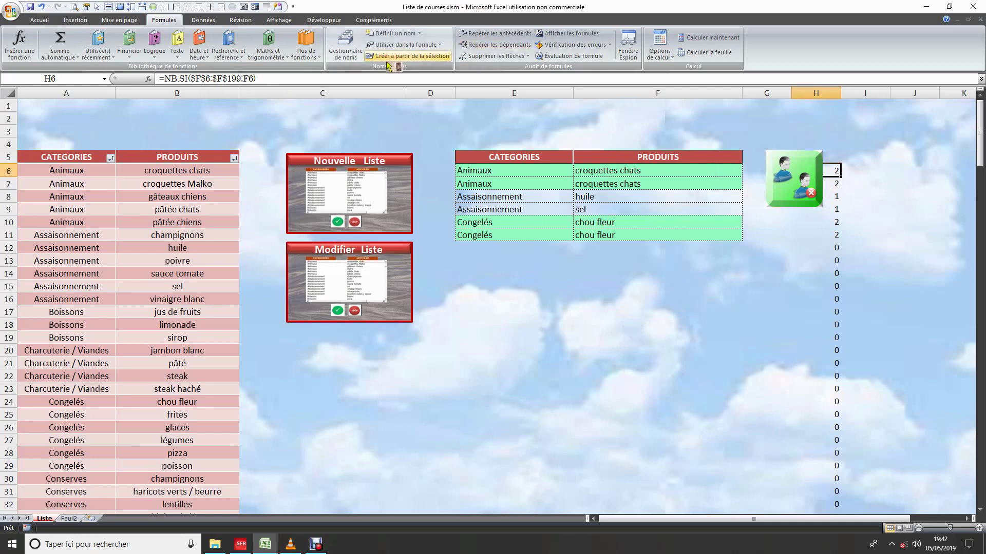
{"action": "left_click", "coordinate": [515, 117]}
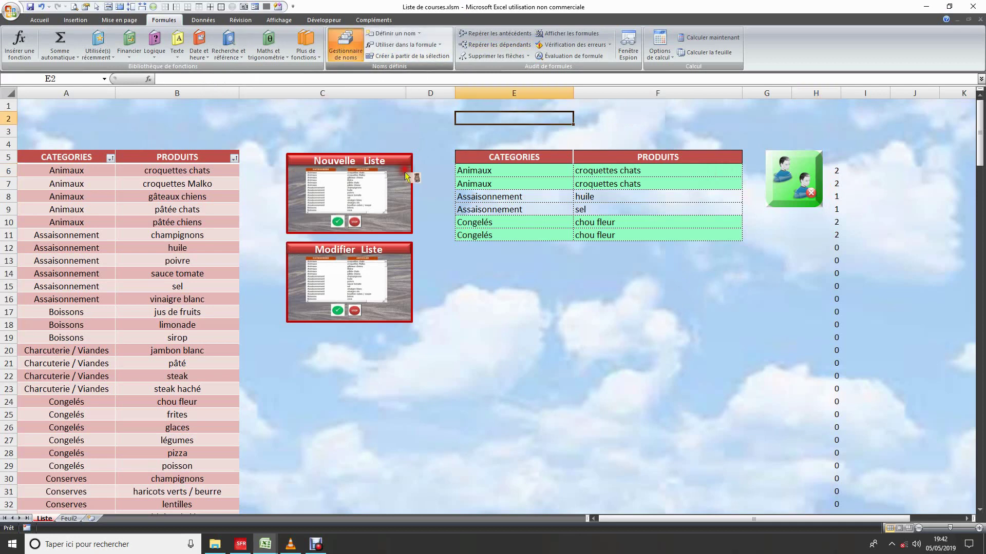
{"action": "left_click", "coordinate": [346, 45]}
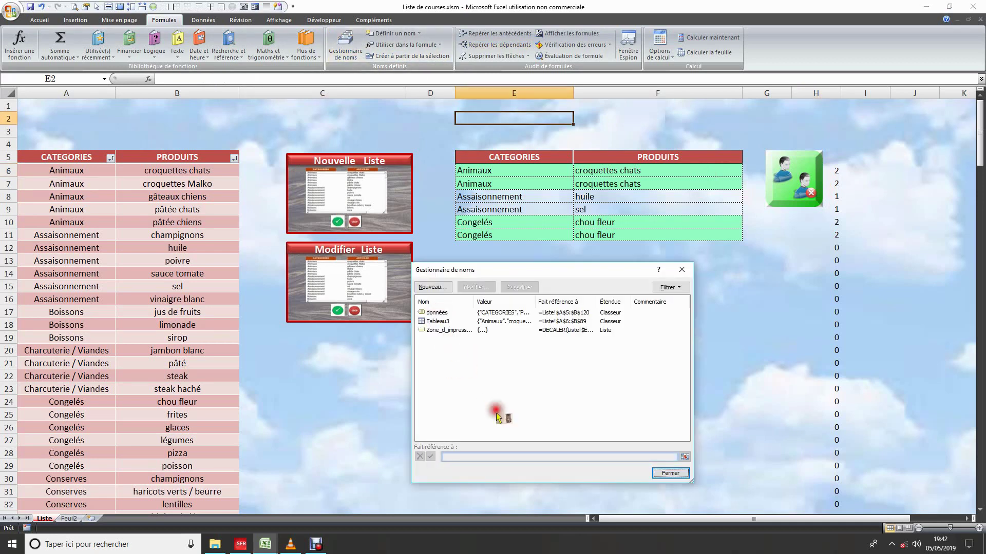
{"action": "left_click", "coordinate": [670, 473]}
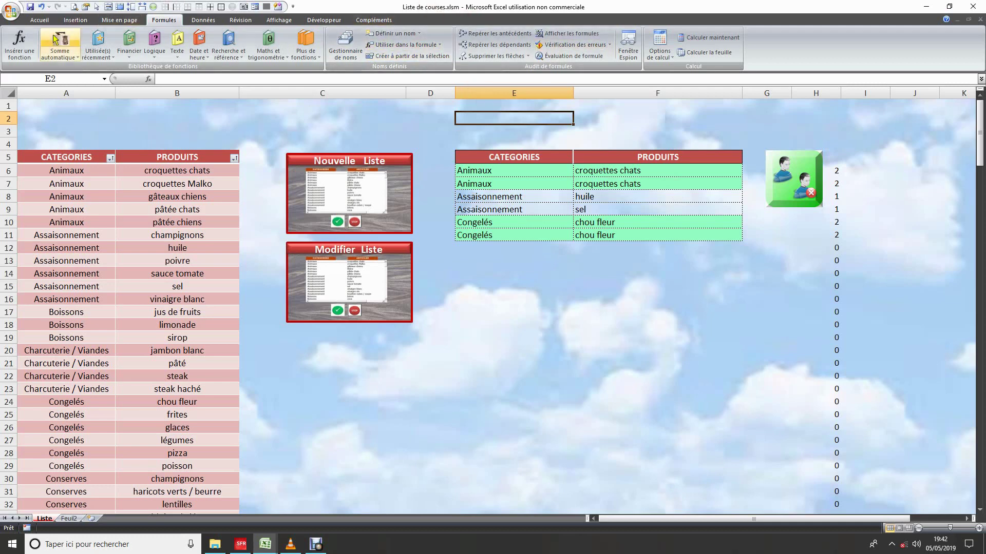
Show the conditional formatting rules for the whole worksheet (Cette feuille de calcul) in the rules manager.
{"action": "left_click", "coordinate": [40, 19]}
{"action": "left_click", "coordinate": [496, 45]}
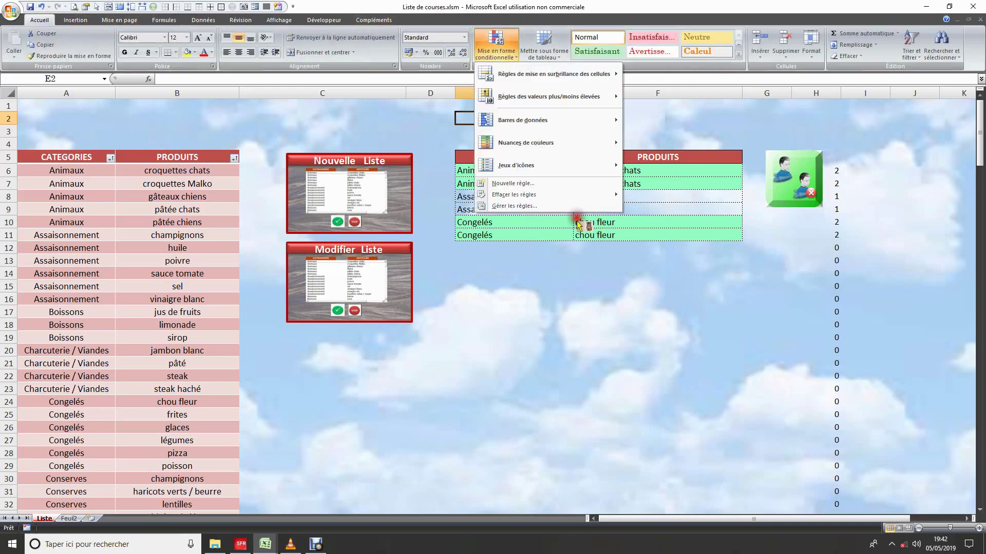
{"action": "left_click", "coordinate": [525, 207]}
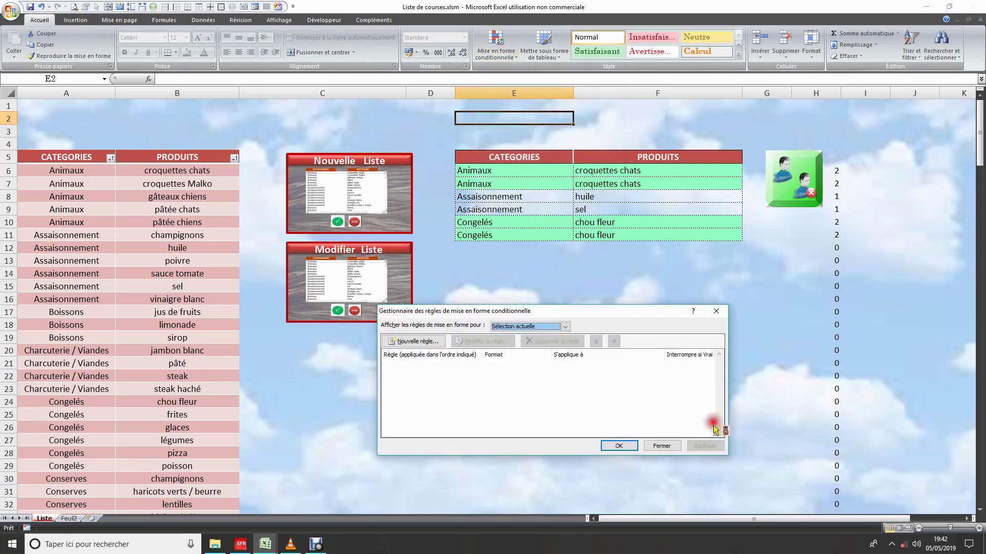
{"action": "left_click", "coordinate": [565, 327]}
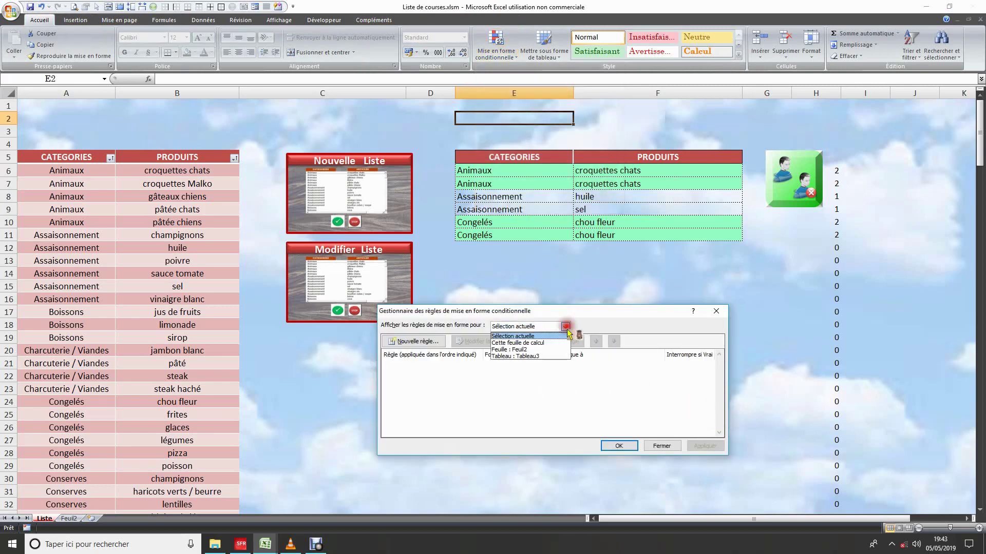
{"action": "left_click", "coordinate": [537, 340]}
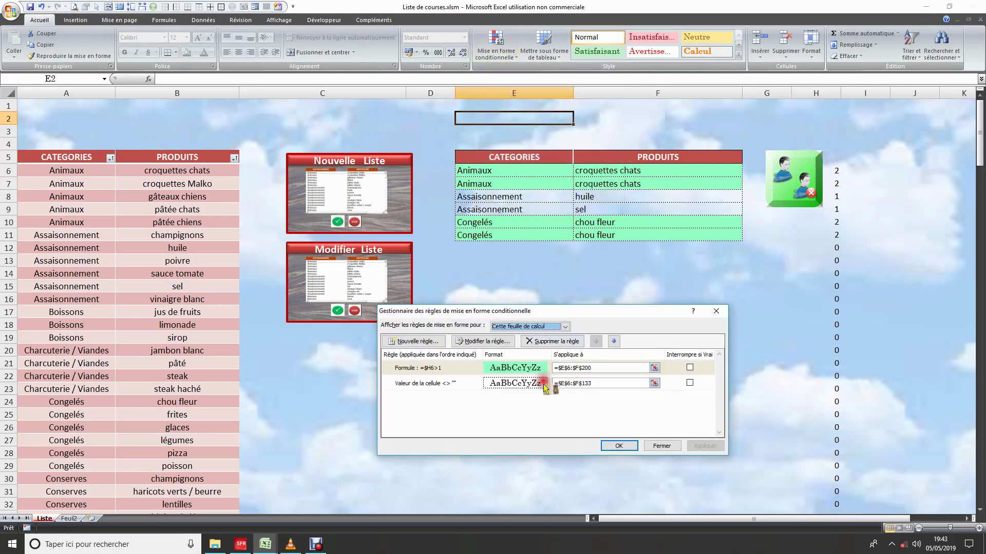
Examine the definition and green format of the =$H6>1 rule without changing it, and close the rules manager.
{"action": "left_click", "coordinate": [517, 372]}
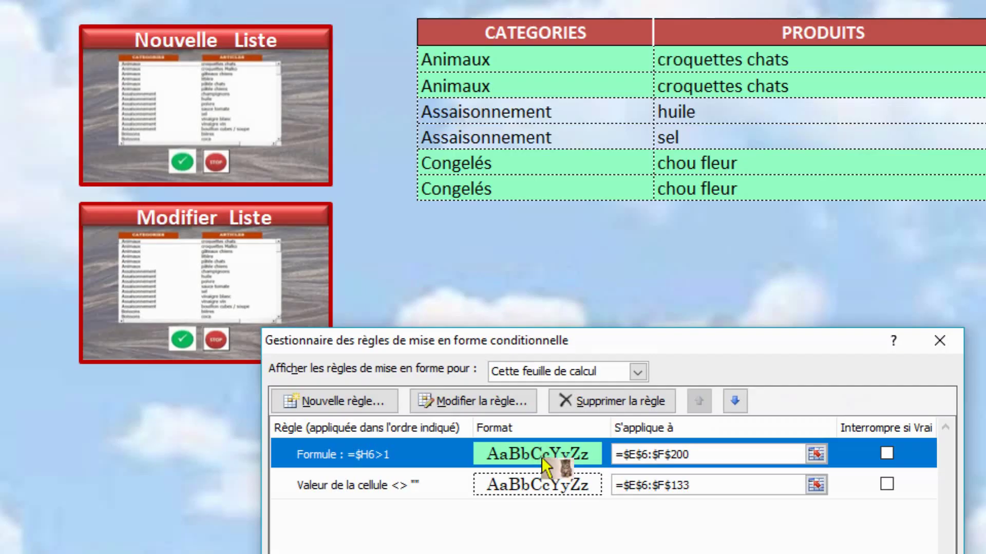
{"action": "left_click", "coordinate": [481, 402]}
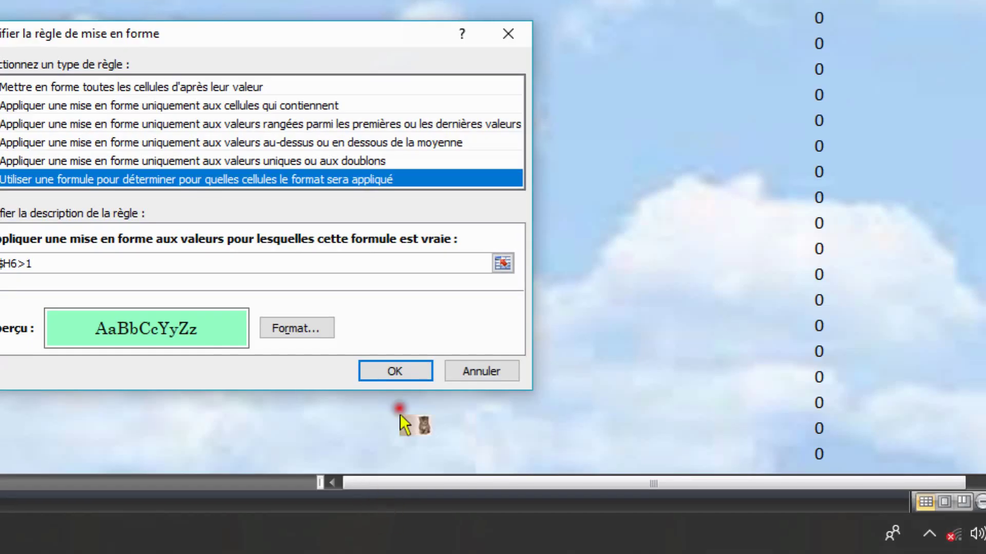
{"action": "left_click", "coordinate": [401, 371]}
{"action": "left_click", "coordinate": [570, 340]}
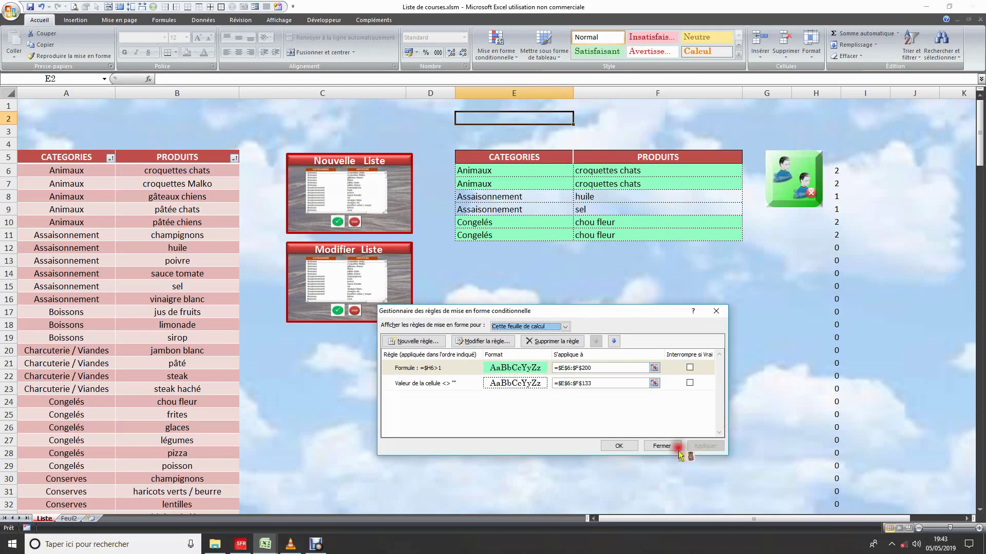
{"action": "left_click", "coordinate": [654, 447]}
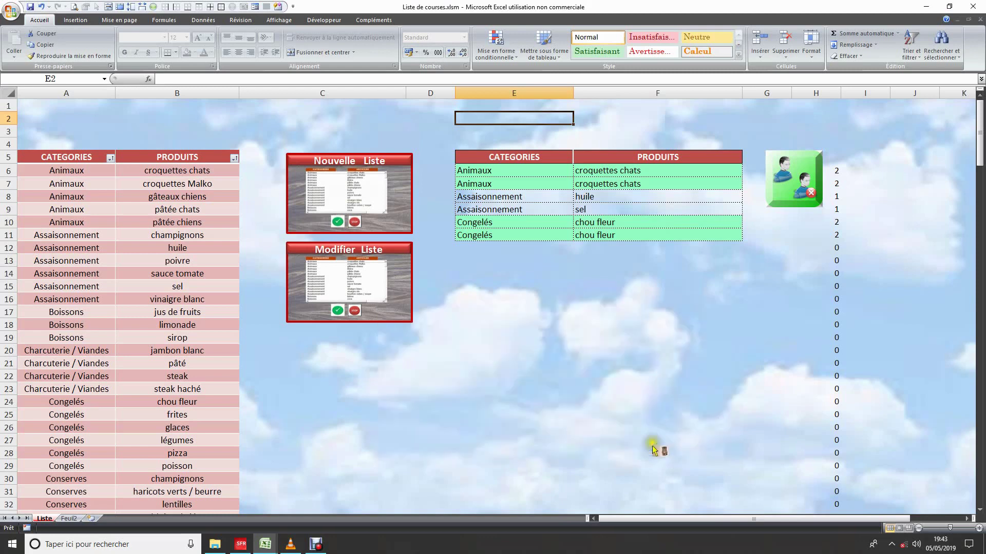
{"action": "left_click", "coordinate": [677, 349]}
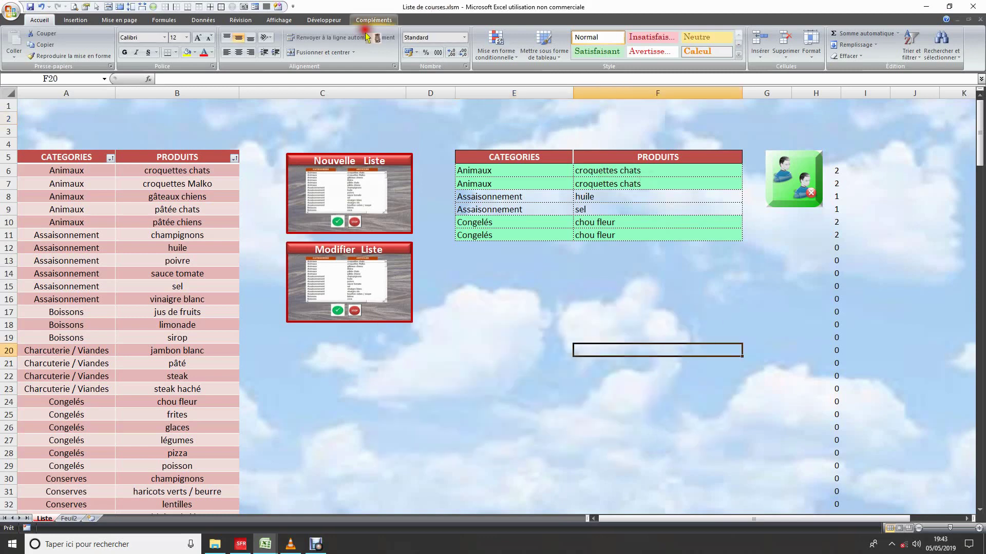
Open the Visual Basic editor and review the doublons macro in Module2, from its For loop to the tri call.
{"action": "left_click", "coordinate": [277, 8]}
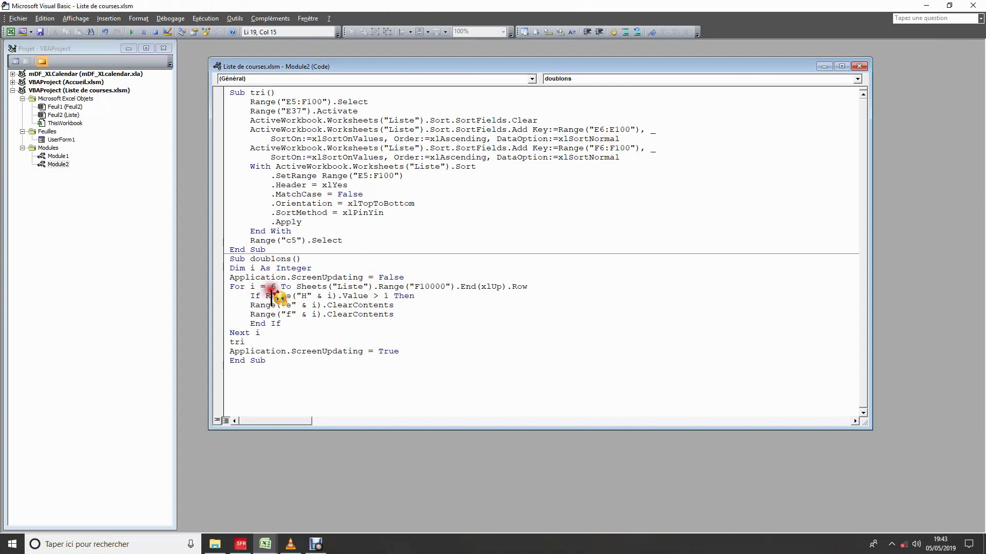
{"action": "left_click", "coordinate": [271, 289]}
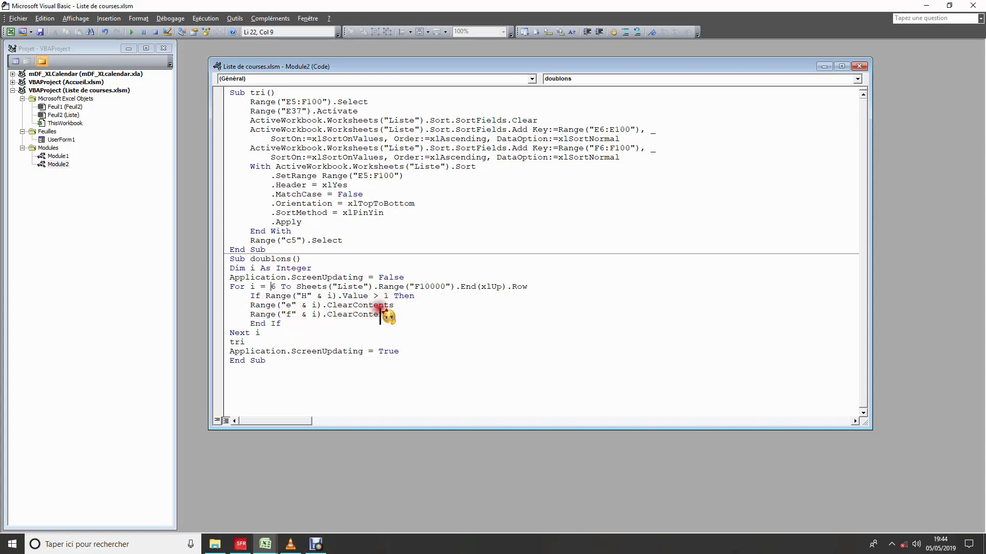
{"action": "left_click", "coordinate": [397, 306]}
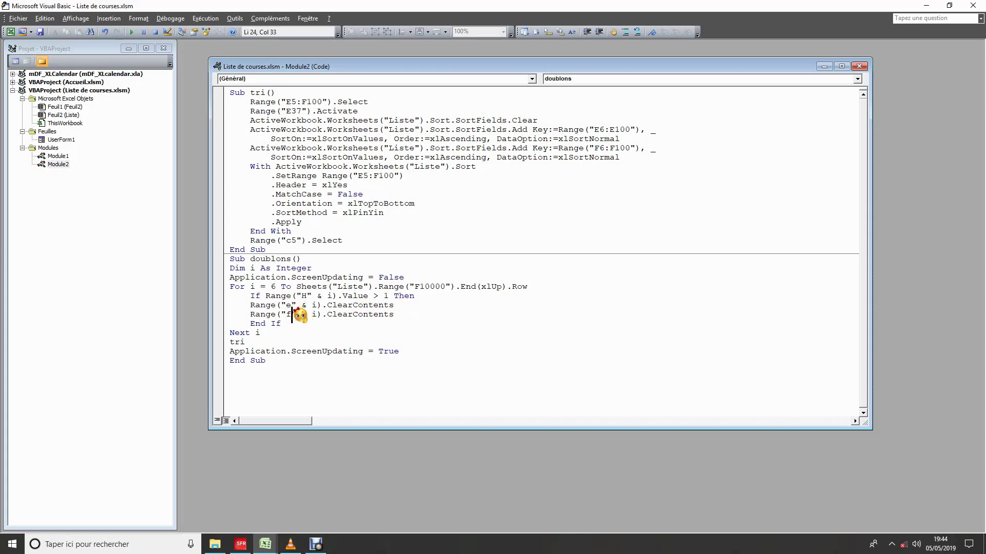
{"action": "left_click", "coordinate": [316, 306]}
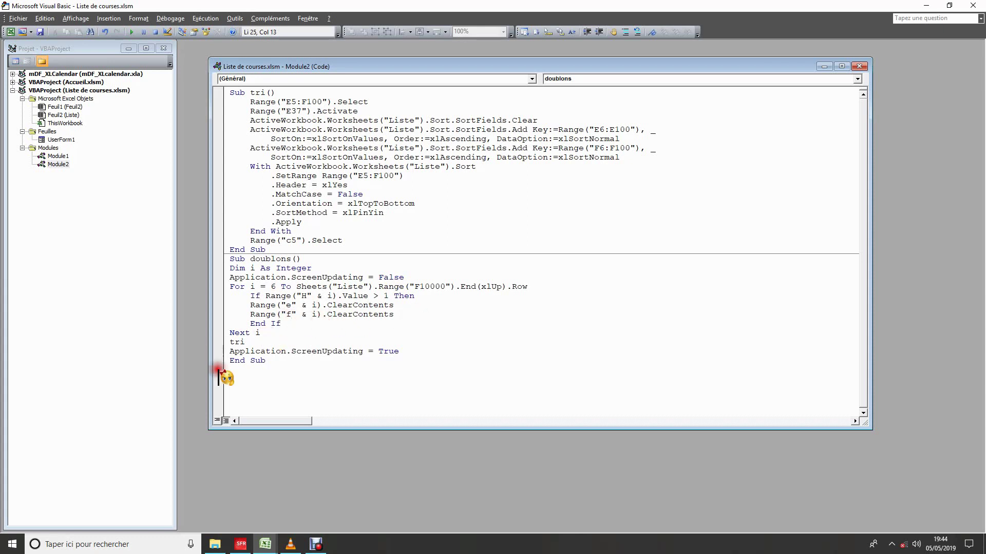
{"action": "left_click", "coordinate": [248, 343]}
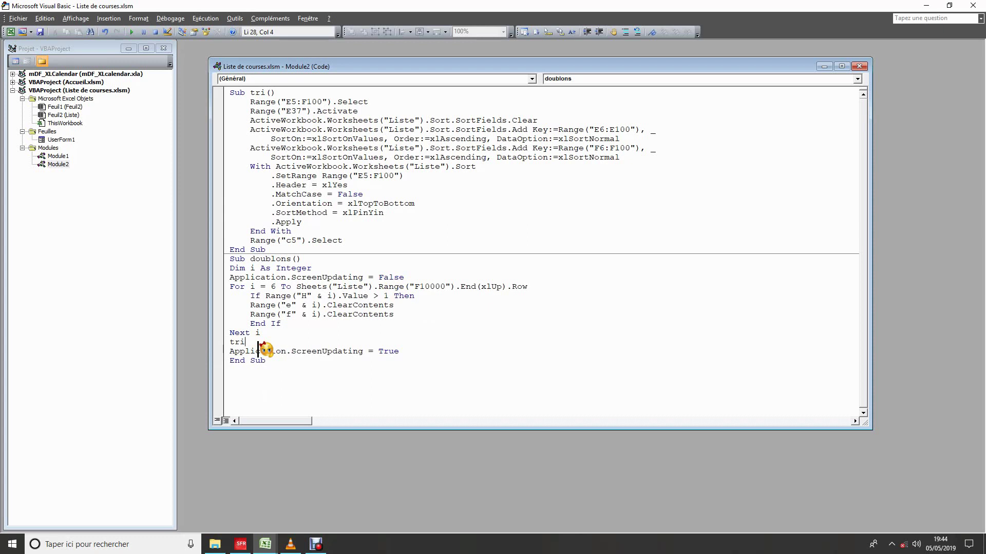
{"action": "left_click", "coordinate": [287, 370]}
Switch back to Excel and remove the duplicate products from columns E and F with the green picture that runs the macro.
{"action": "left_click", "coordinate": [12, 33]}
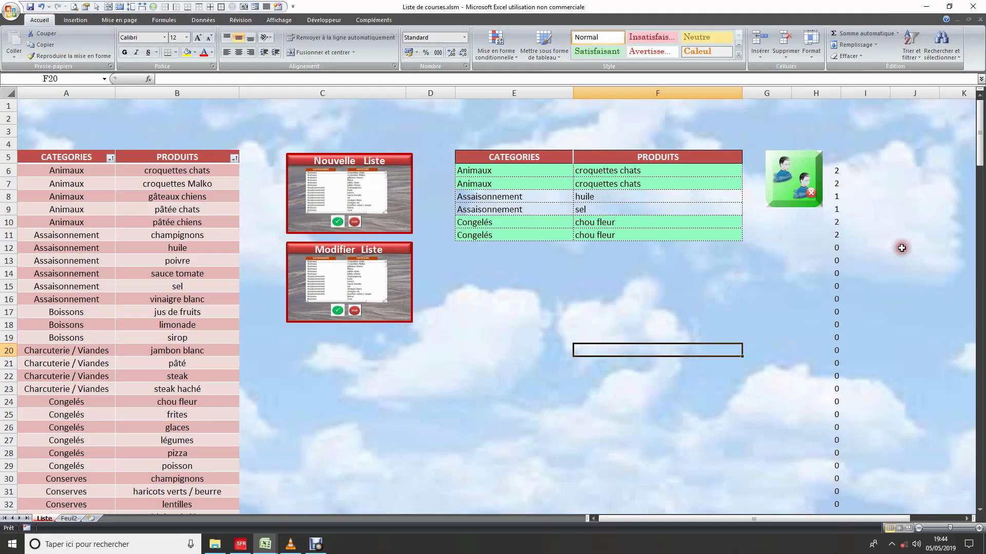
{"action": "left_click", "coordinate": [800, 181]}
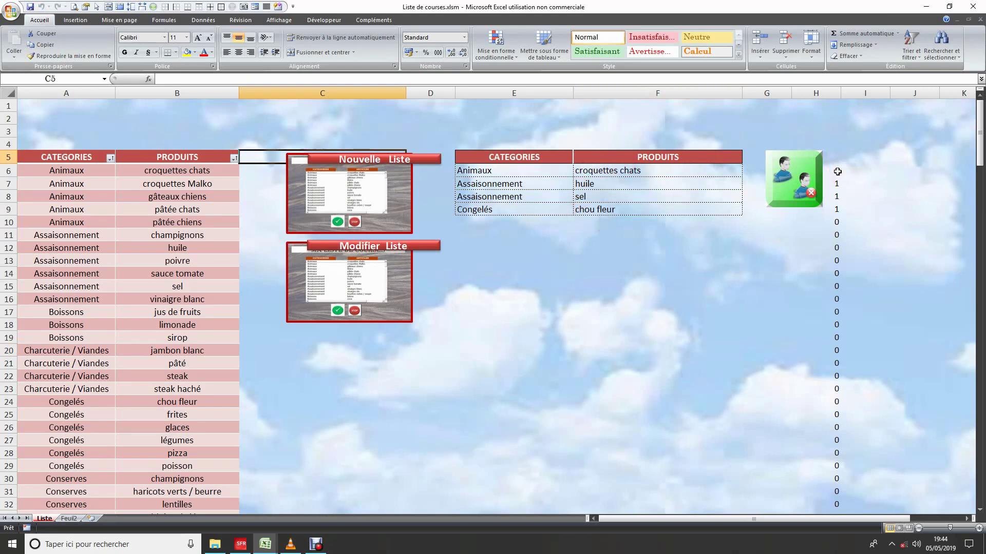
{"action": "left_click", "coordinate": [800, 177]}
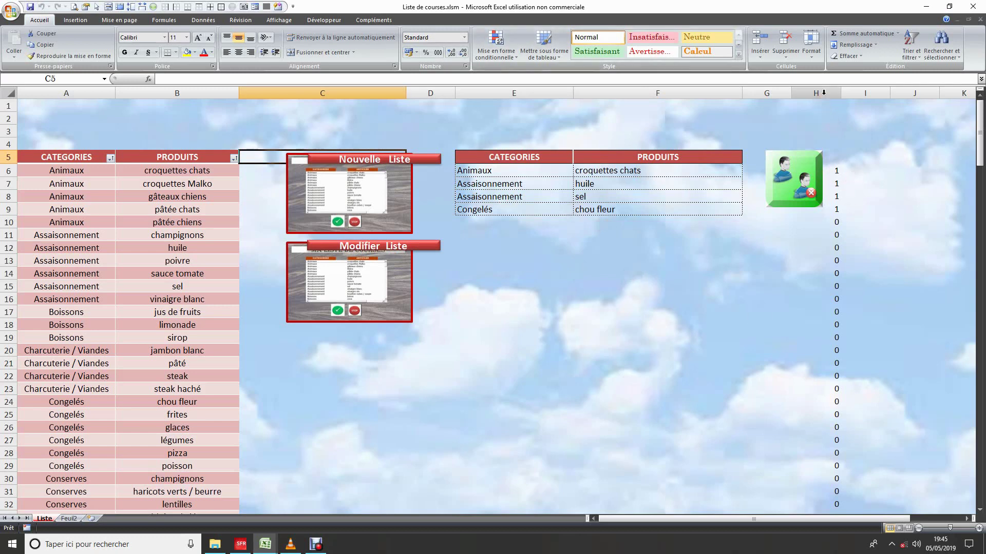
Hide the helper column H on the Liste sheet.
{"action": "left_click", "coordinate": [823, 93]}
{"action": "right_click", "coordinate": [824, 95]}
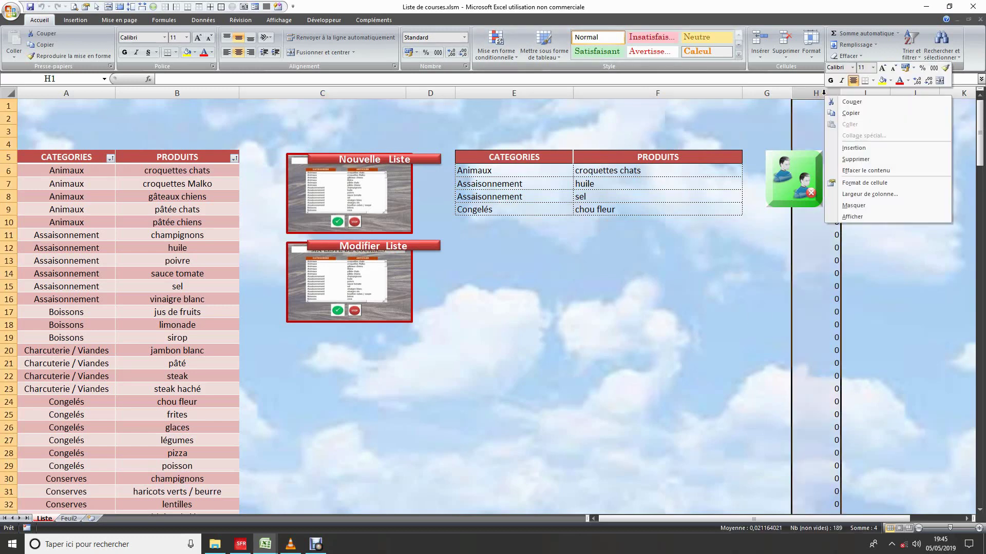
{"action": "left_click", "coordinate": [858, 207]}
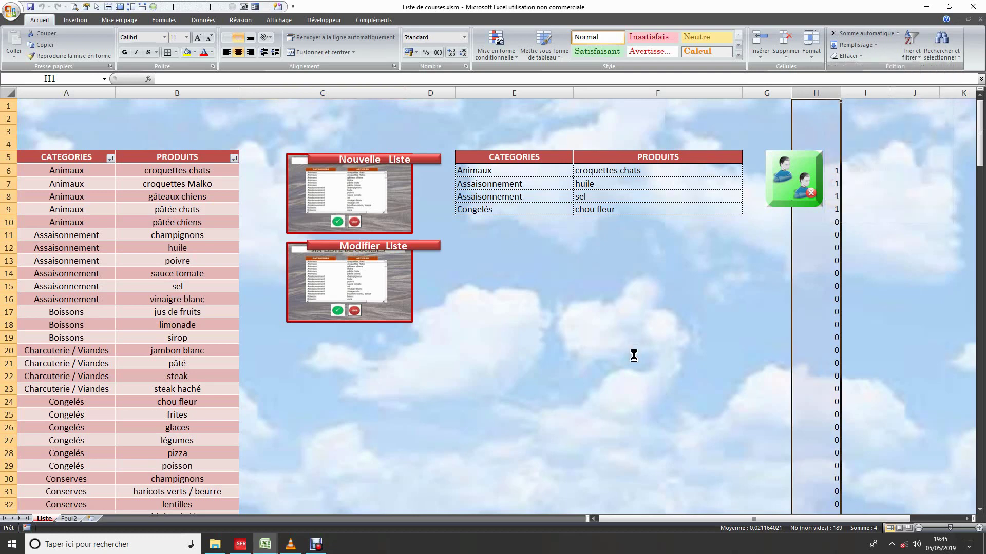
{"action": "left_click", "coordinate": [673, 349]}
Open the form with Modifier Liste, select croquettes chats and jus de fruits, look further down the list, and close without validating.
{"action": "left_click", "coordinate": [368, 285]}
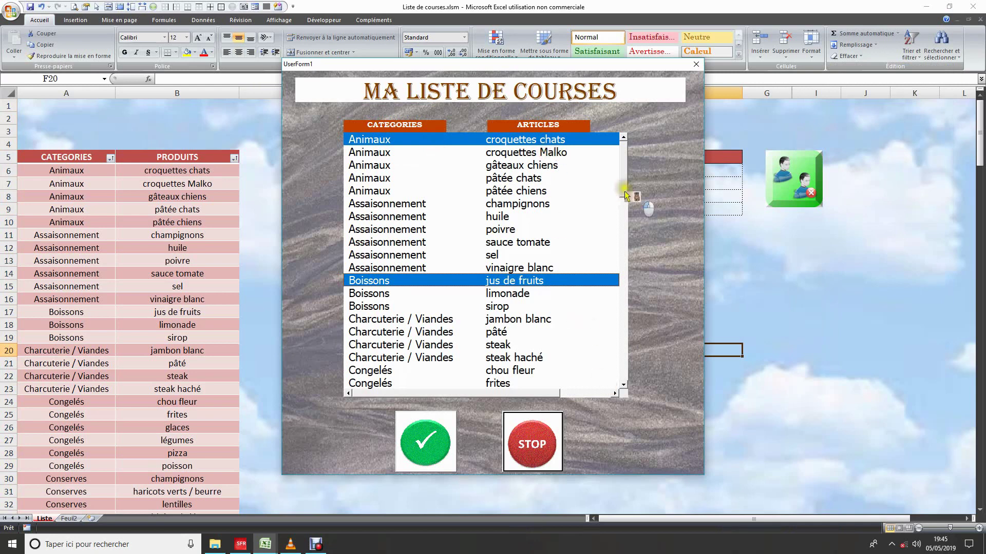
{"action": "left_click_drag", "start_coordinate": [623, 199], "coordinate": [625, 217]}
{"action": "left_click", "coordinate": [531, 445]}
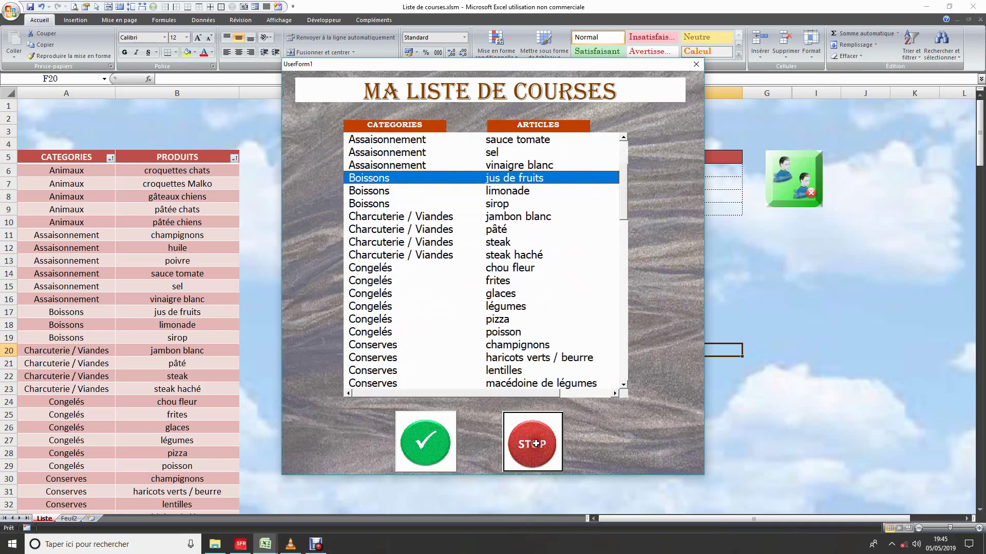
Examine the DECALER formula that defines the Liste sheet's print-area name in the Name Manager, and close it without changes.
{"action": "left_click", "coordinate": [669, 274]}
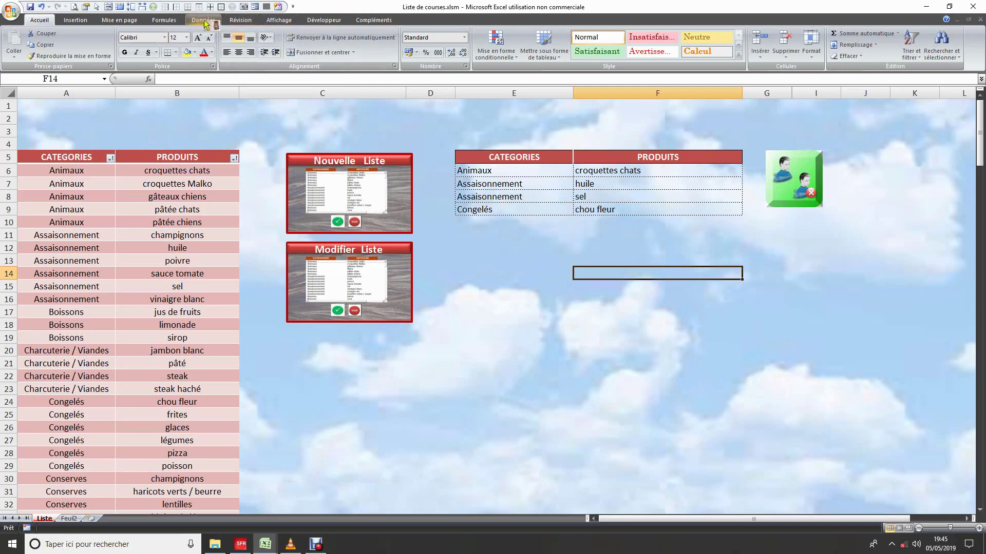
{"action": "left_click", "coordinate": [162, 21]}
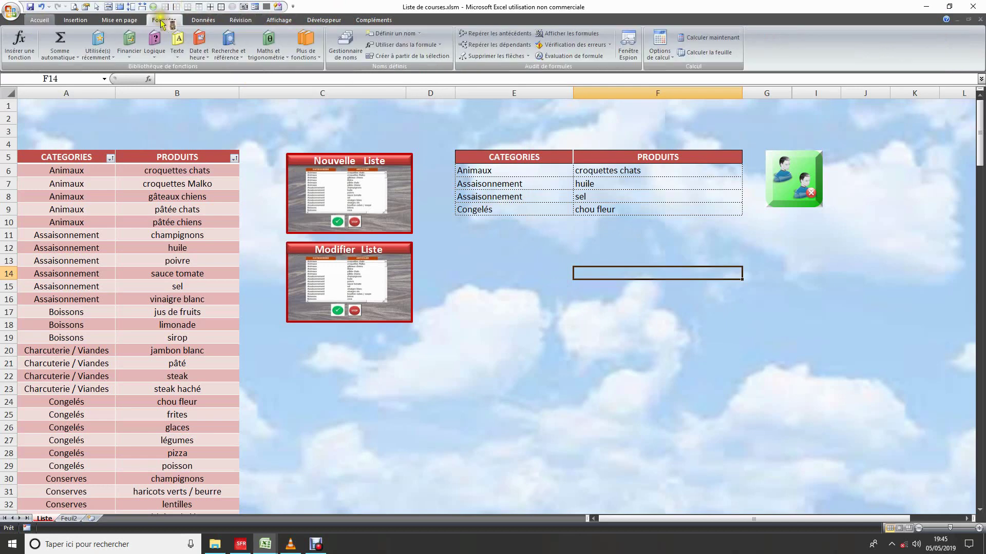
{"action": "left_click", "coordinate": [345, 45]}
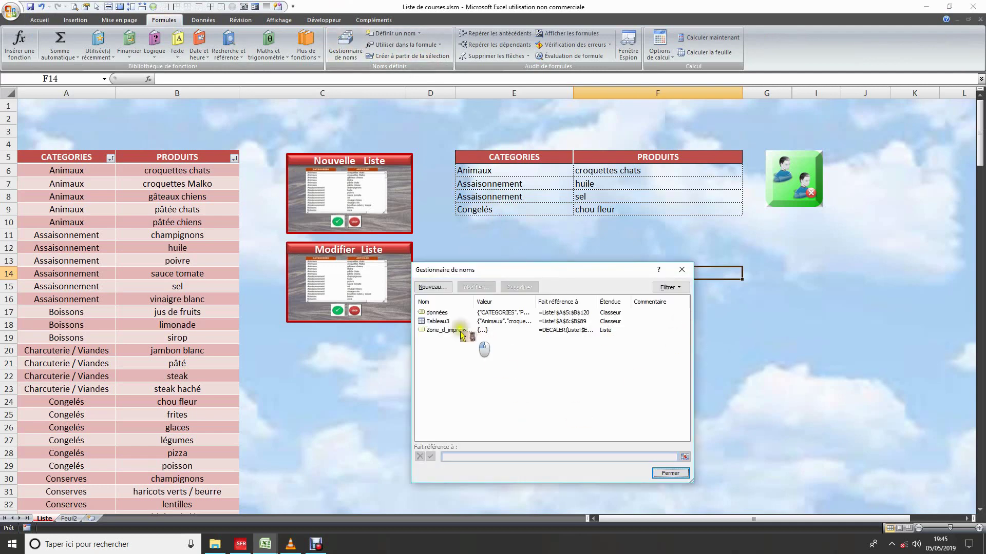
{"action": "left_click", "coordinate": [472, 330]}
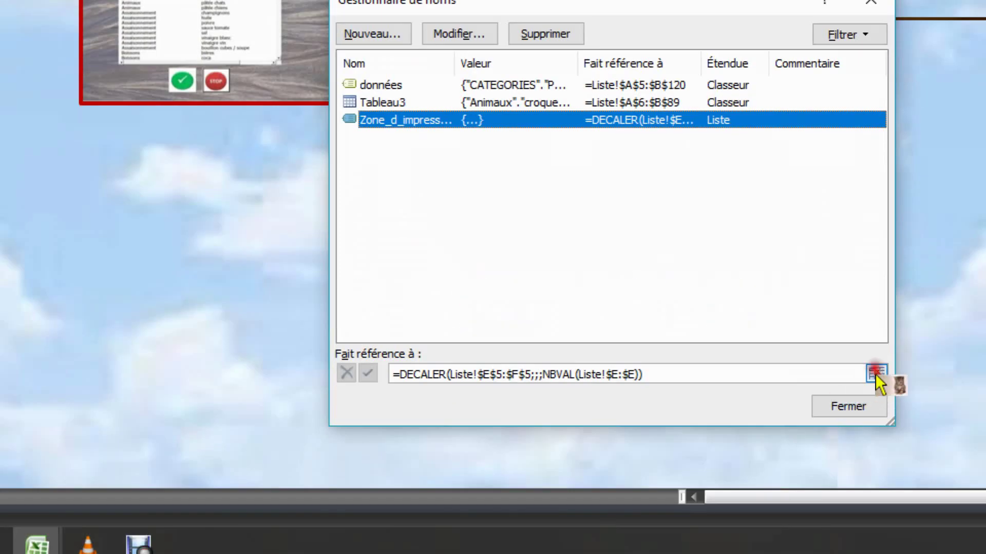
{"action": "left_click", "coordinate": [875, 373]}
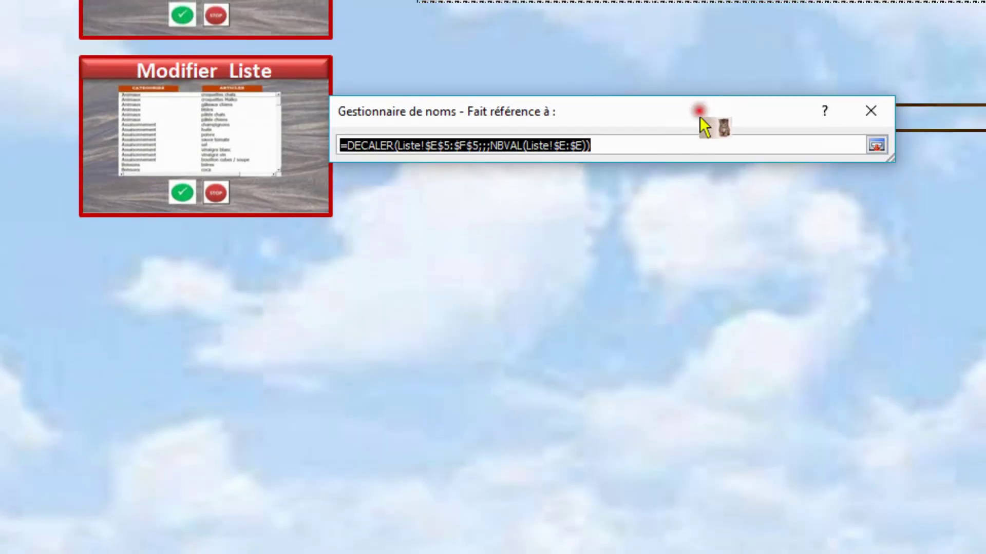
{"action": "left_click_drag", "start_coordinate": [701, 116], "coordinate": [866, 141]}
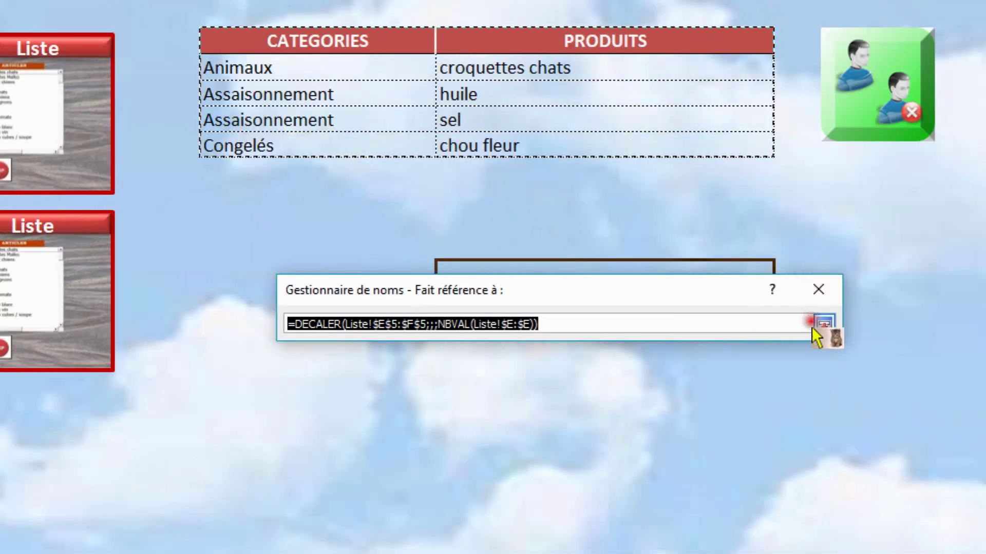
{"action": "left_click", "coordinate": [960, 361]}
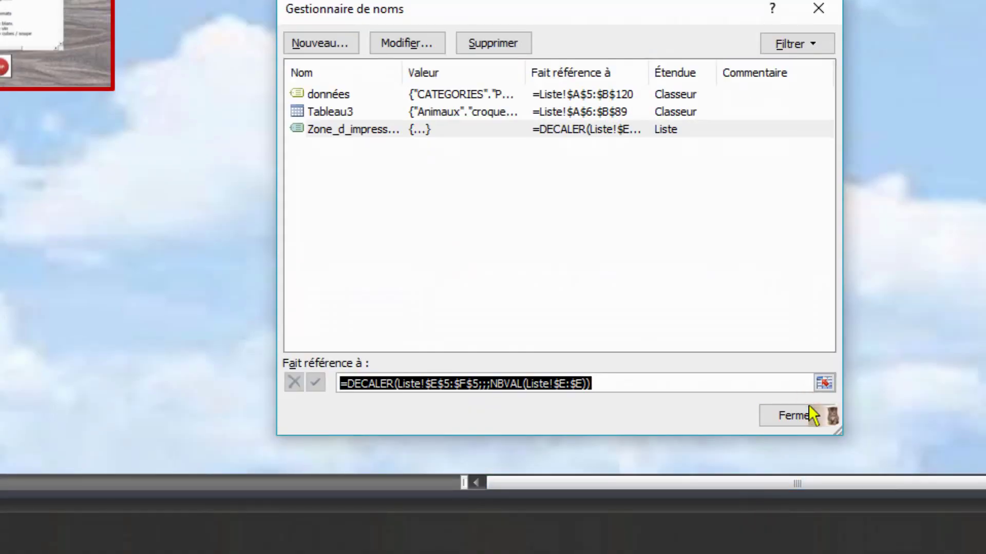
{"action": "left_click", "coordinate": [805, 417]}
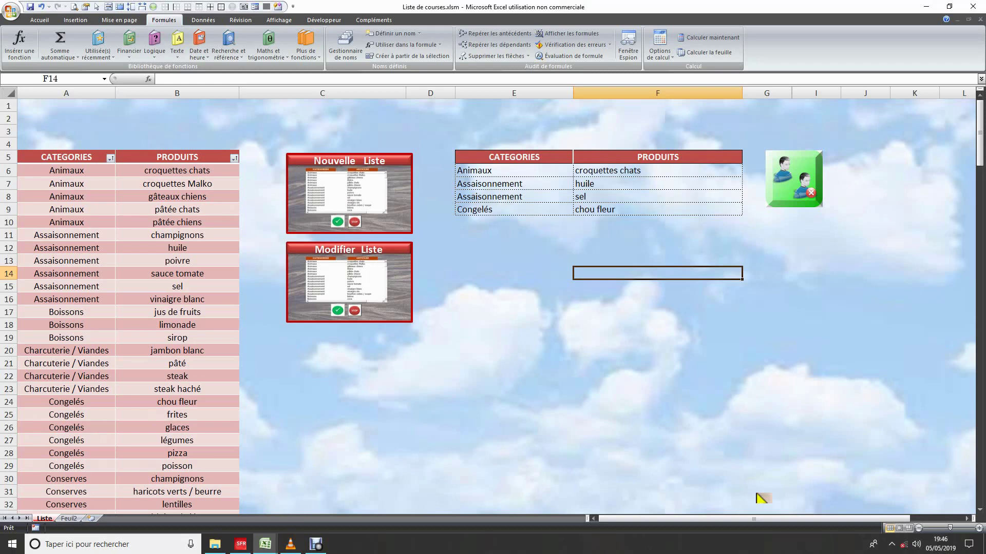
Open the form with Modifier Liste and have croquettes chats, jus de fruits and steak selected in the article list.
{"action": "left_click", "coordinate": [502, 390]}
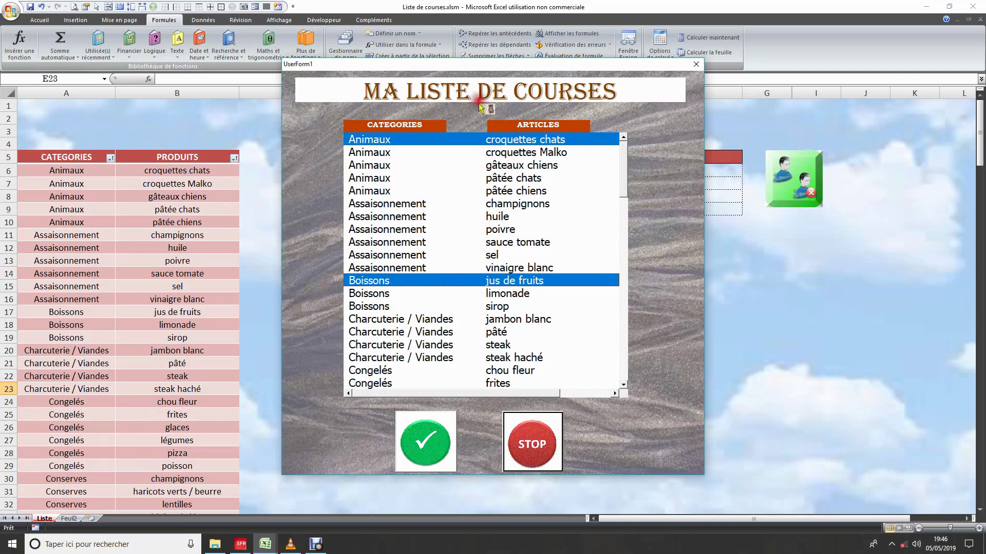
{"action": "left_click", "coordinate": [541, 141]}
{"action": "left_click", "coordinate": [544, 143]}
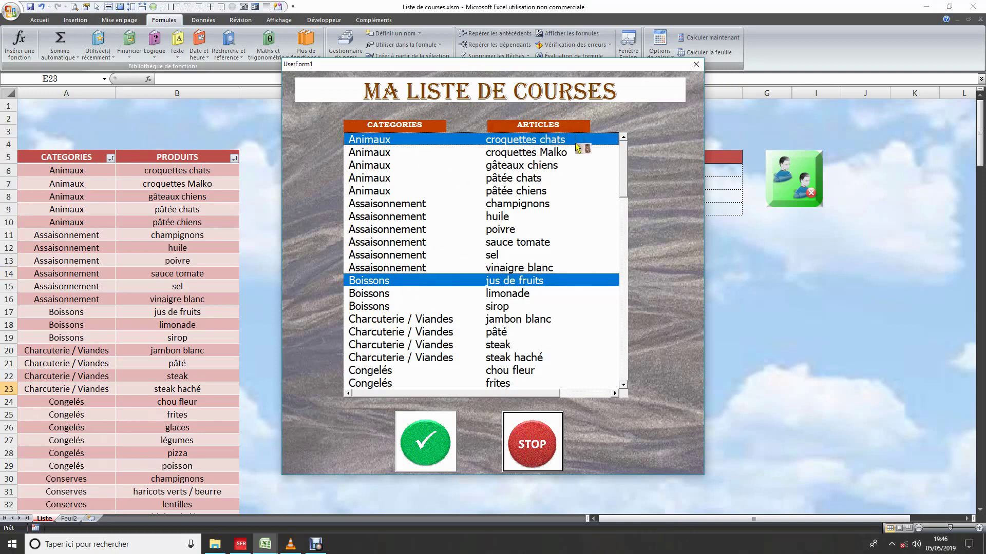
{"action": "left_click", "coordinate": [535, 282]}
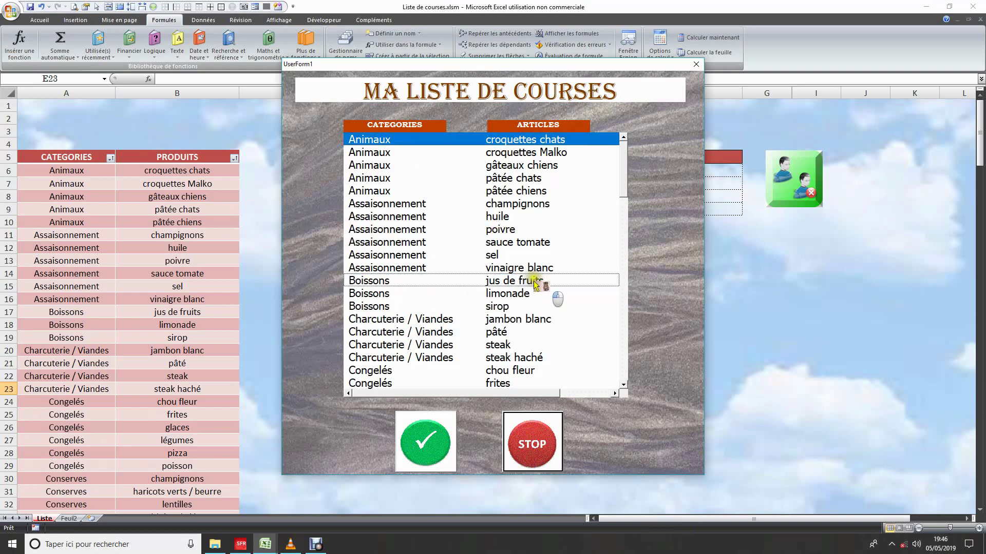
{"action": "left_click", "coordinate": [532, 281]}
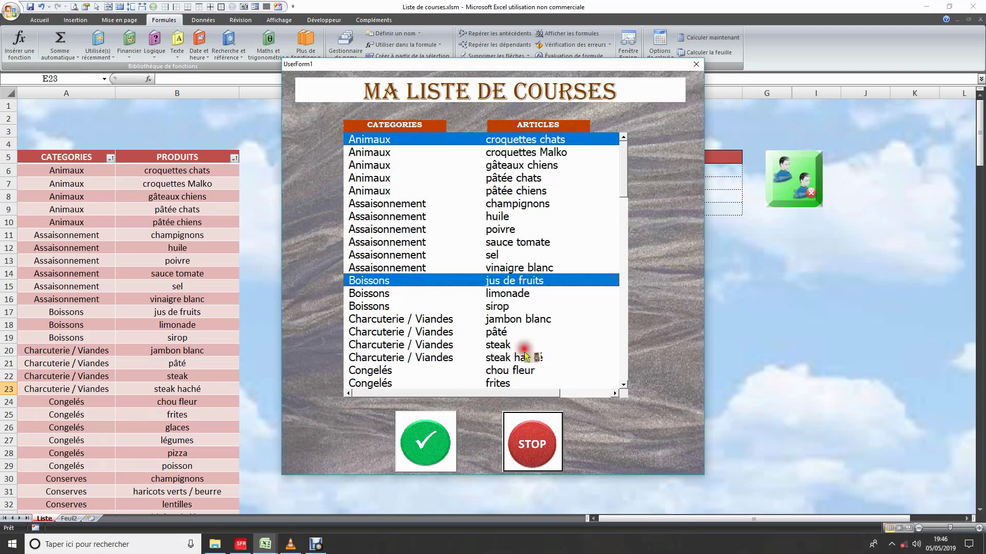
{"action": "left_click", "coordinate": [613, 343]}
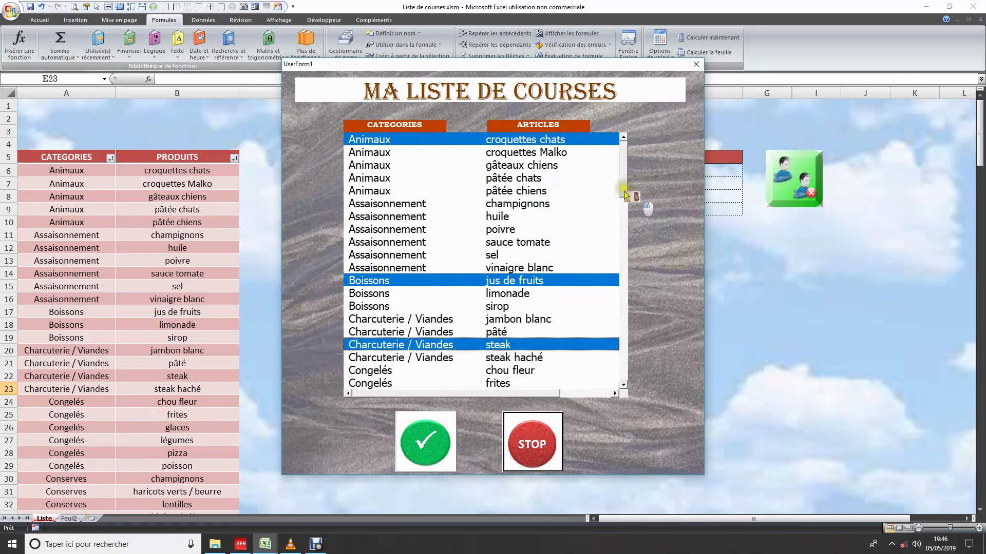
Add margarine, pommes and carottes to the selection in the form and validate it.
{"action": "left_click_drag", "start_coordinate": [623, 189], "coordinate": [623, 274]}
{"action": "left_click", "coordinate": [520, 279]}
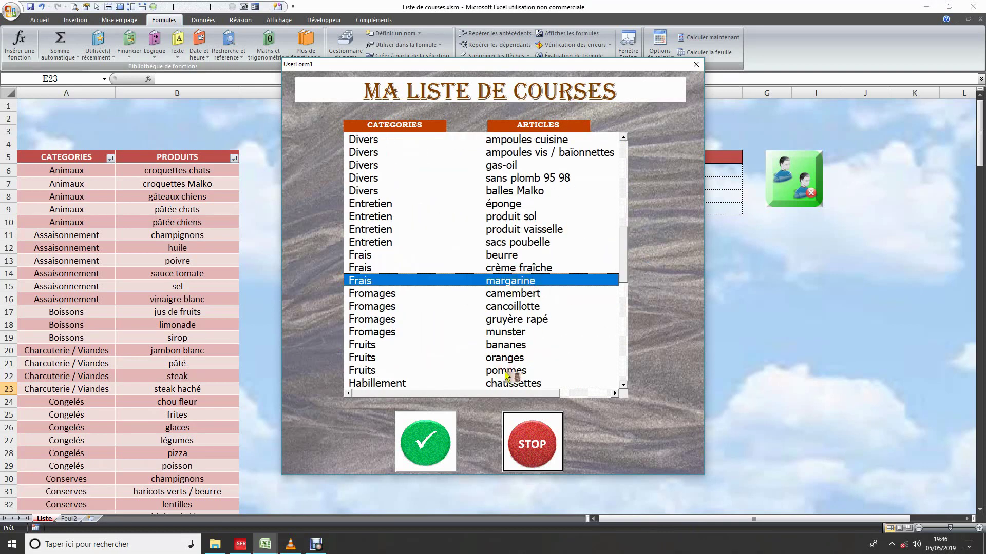
{"action": "left_click", "coordinate": [506, 376]}
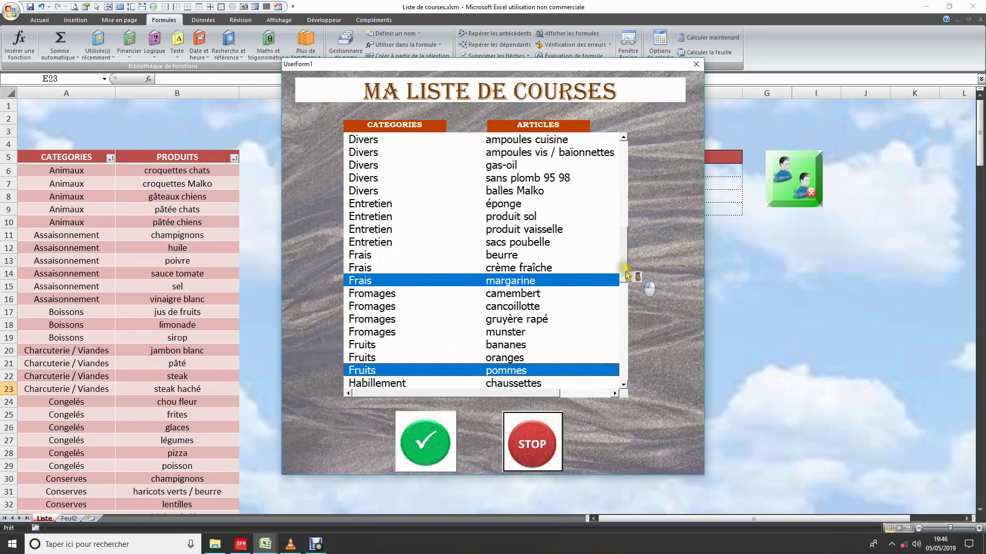
{"action": "left_click_drag", "start_coordinate": [623, 272], "coordinate": [625, 325]}
{"action": "left_click", "coordinate": [514, 333]}
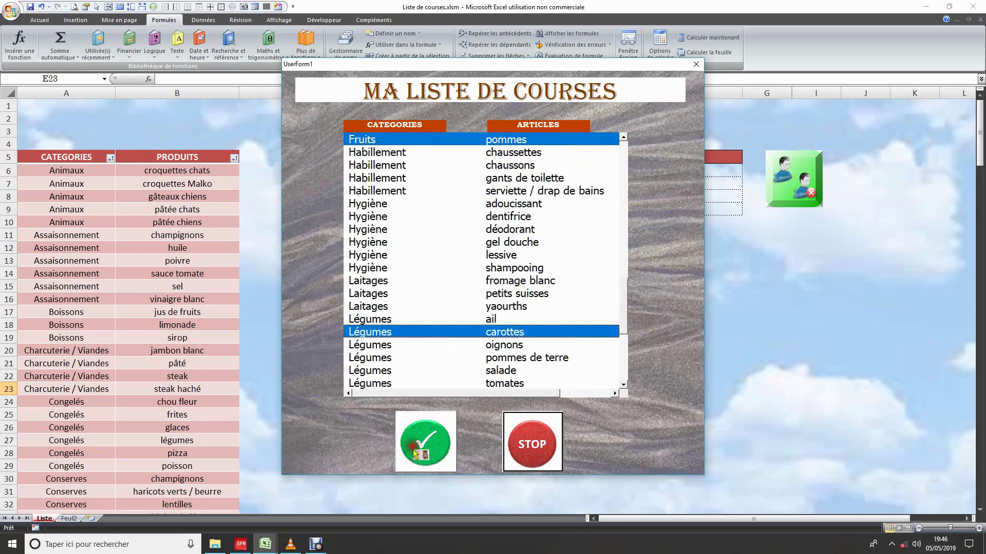
{"action": "left_click", "coordinate": [412, 443]}
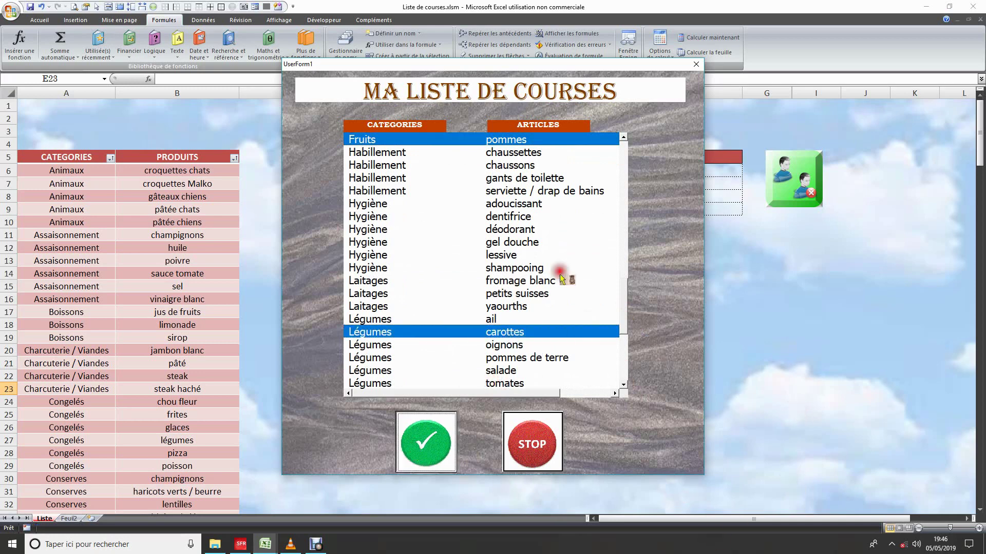
Close the form and remove the duplicate croquettes chats entry with the green picture that runs the doublons macro.
{"action": "left_click", "coordinate": [454, 151]}
{"action": "left_click", "coordinate": [701, 233]}
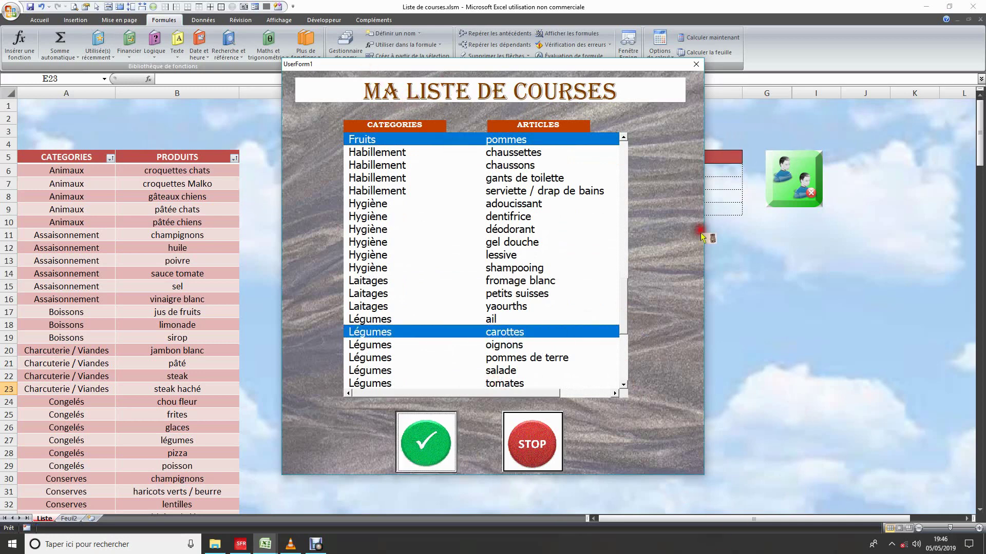
{"action": "left_click", "coordinate": [741, 149]}
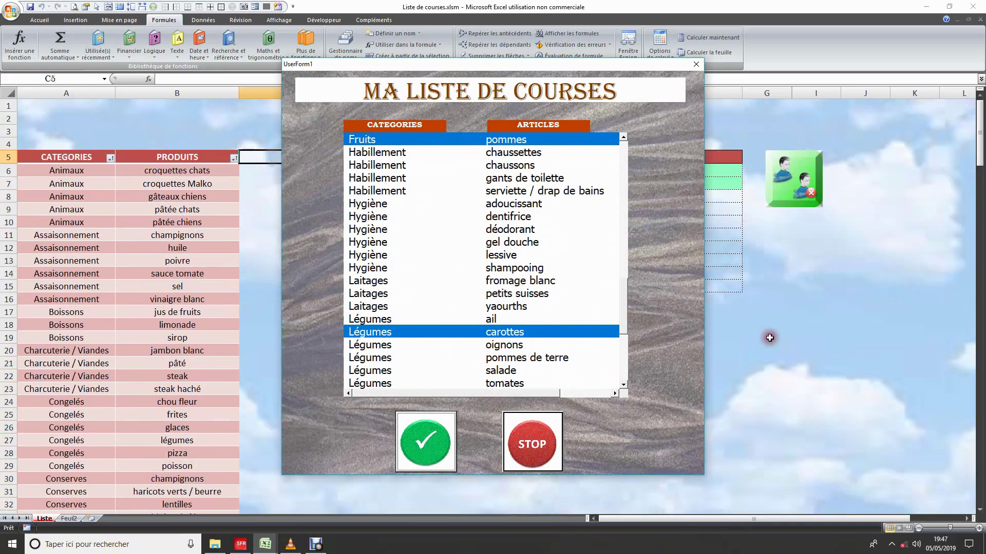
{"action": "left_click", "coordinate": [732, 360]}
{"action": "left_click", "coordinate": [527, 450]}
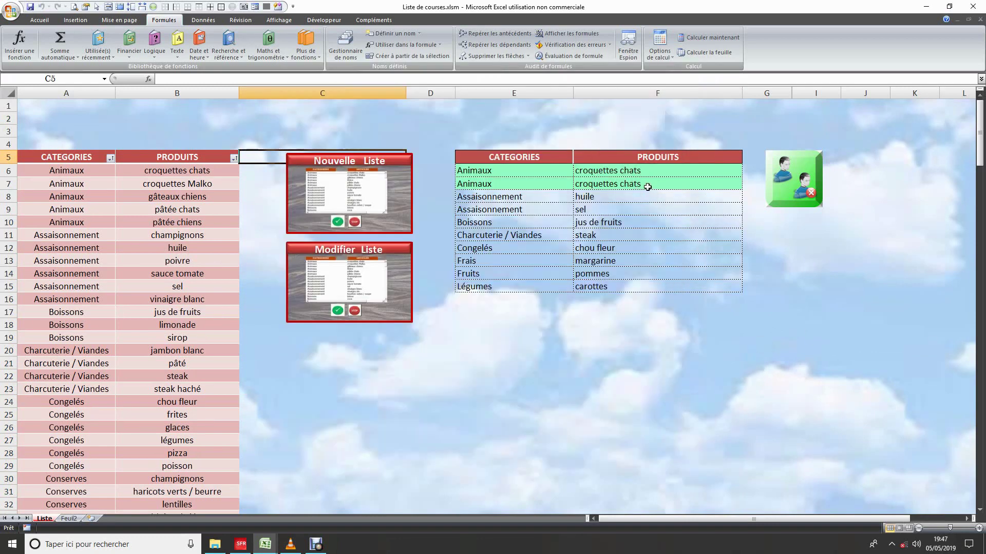
{"action": "left_click", "coordinate": [779, 179]}
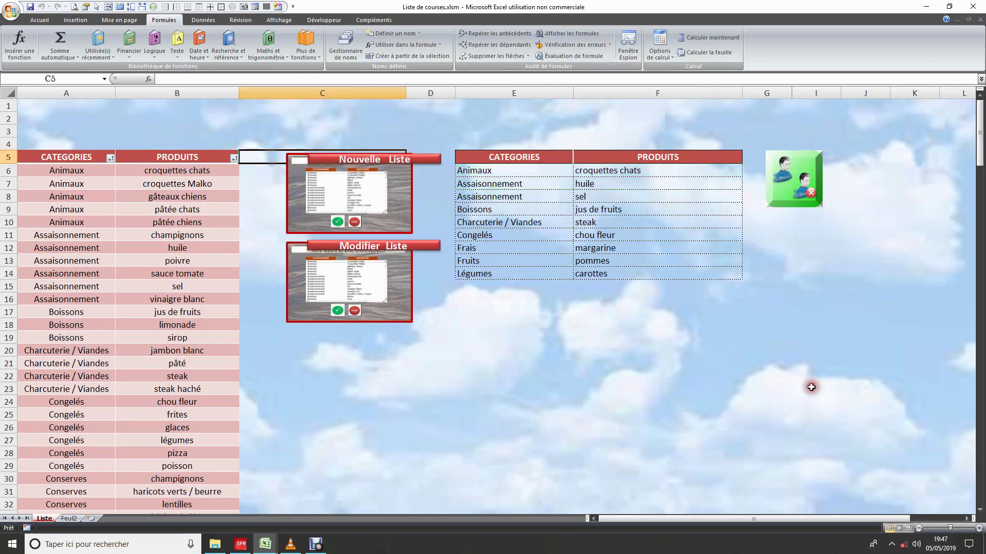
{"action": "left_click", "coordinate": [572, 381]}
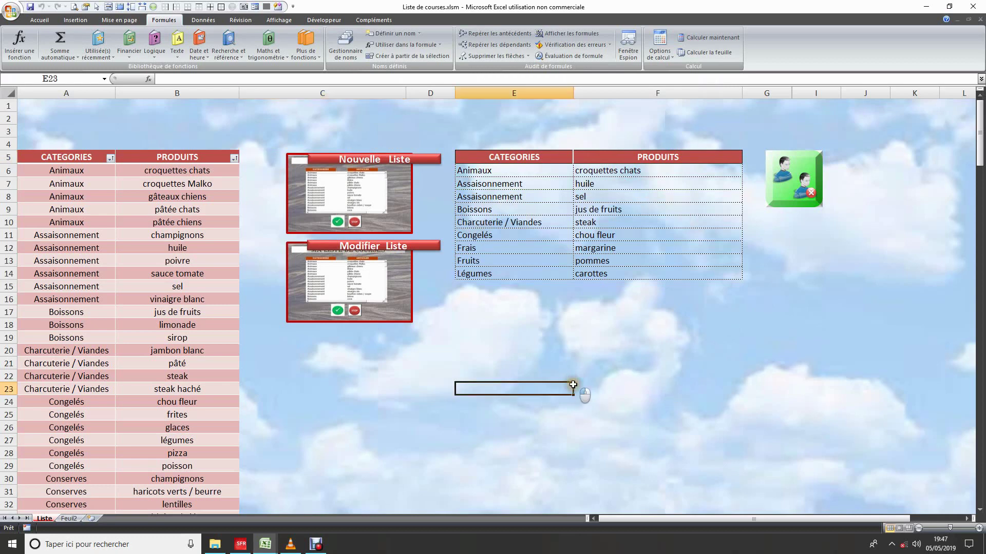
{"action": "left_click", "coordinate": [719, 359]}
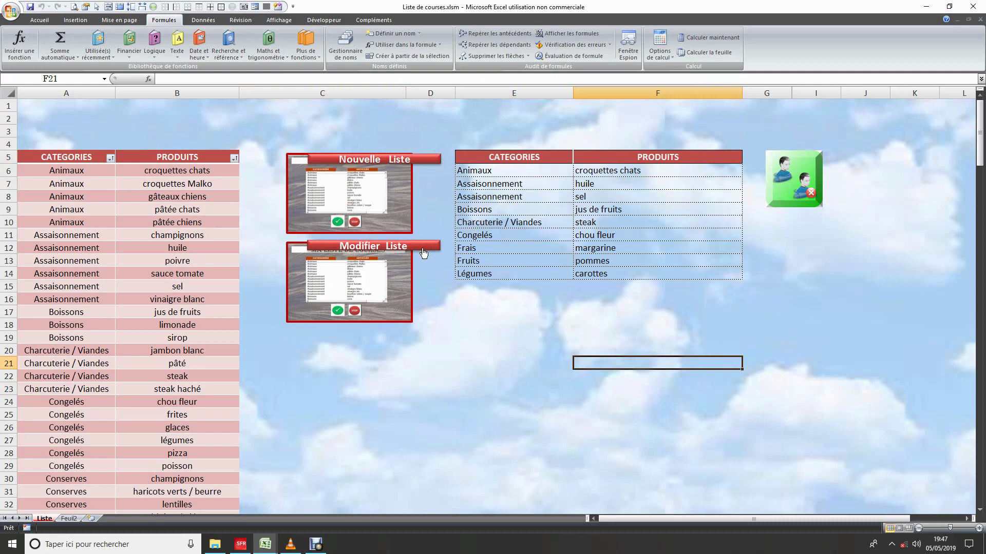
{"action": "right_click", "coordinate": [423, 251]}
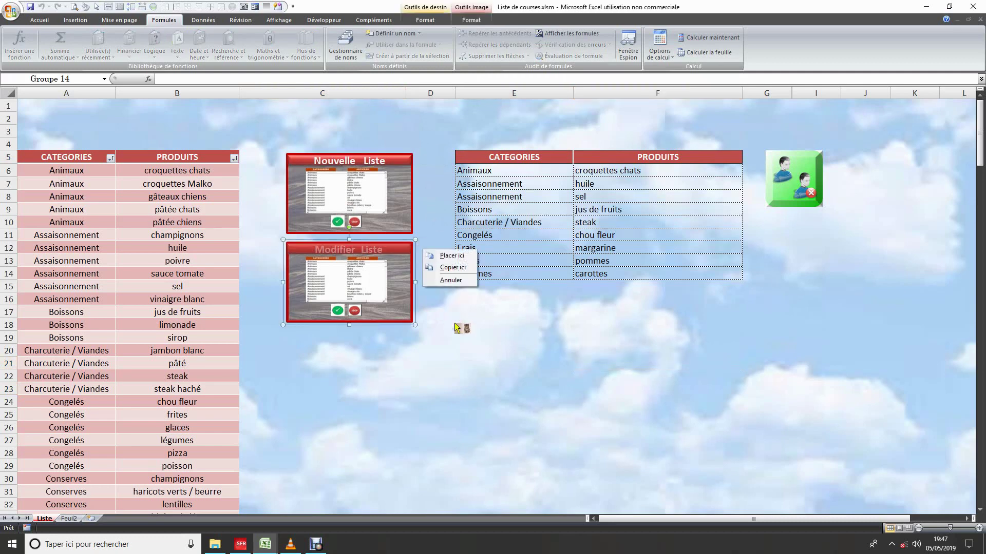
{"action": "key", "text": "Escape"}
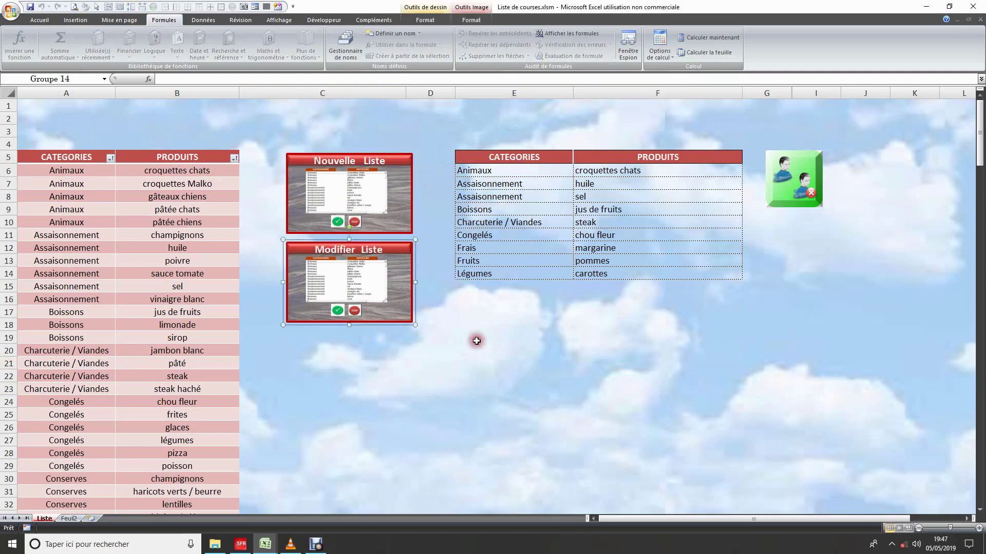
{"action": "left_click", "coordinate": [482, 343]}
{"action": "left_click", "coordinate": [737, 386]}
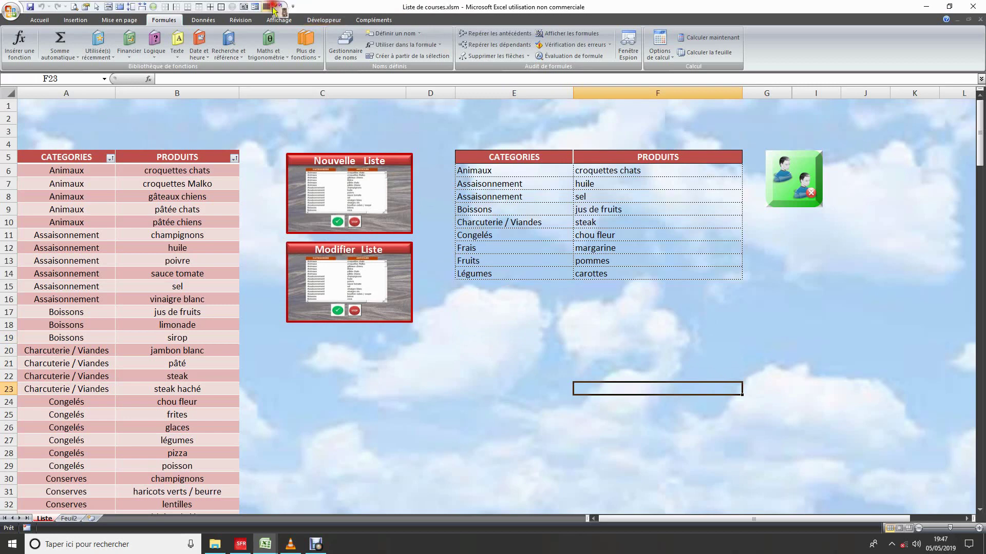
Review the afficheform and affichemodifier macros in Module1 of the Visual Basic editor, and return to the Liste sheet in Excel.
{"action": "key", "text": "alt+F11"}
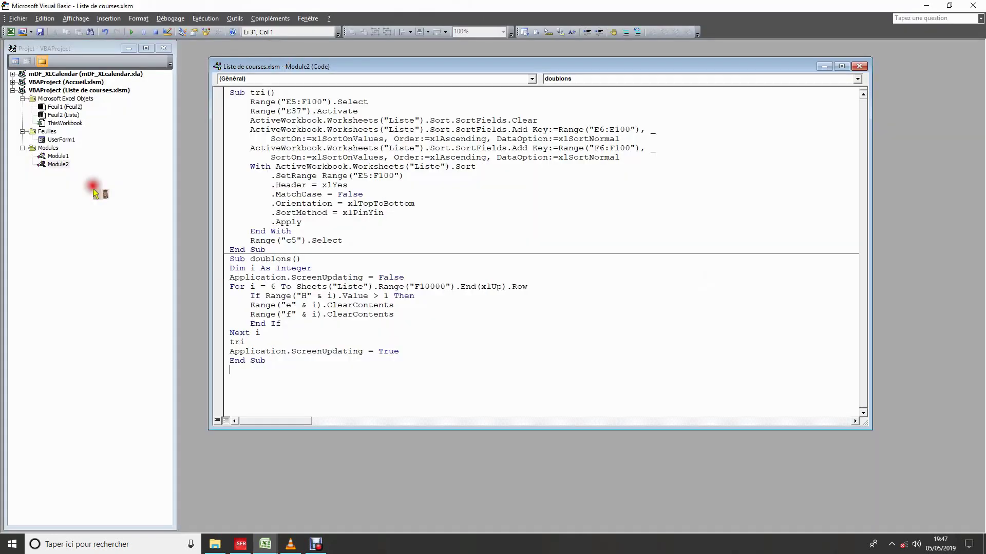
{"action": "left_click", "coordinate": [59, 157]}
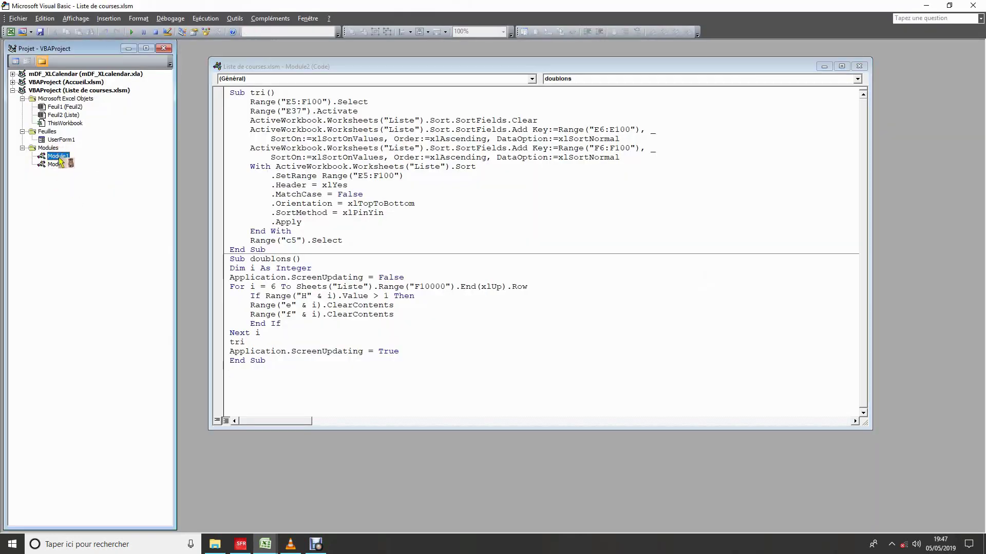
{"action": "double_click", "coordinate": [58, 156]}
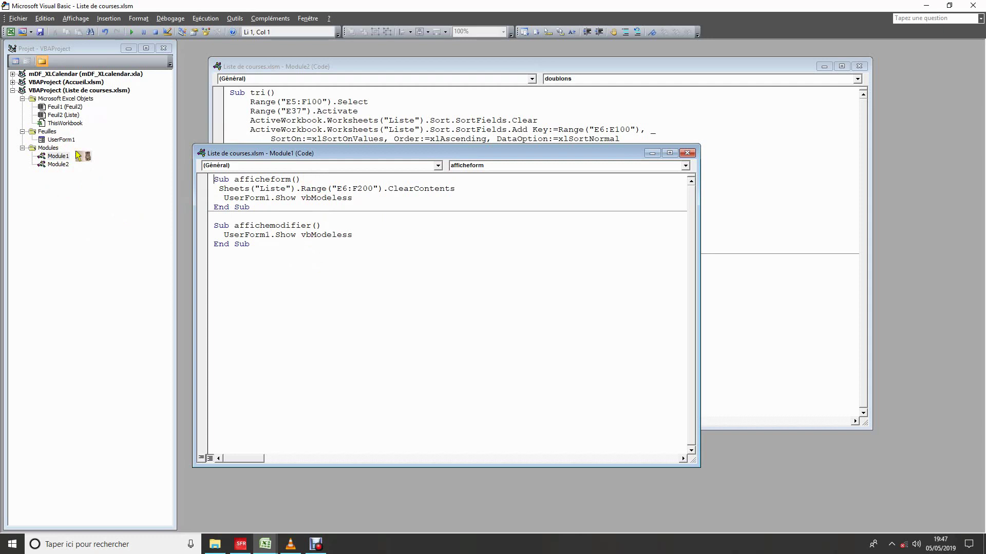
{"action": "left_click", "coordinate": [314, 181]}
{"action": "left_click", "coordinate": [365, 238]}
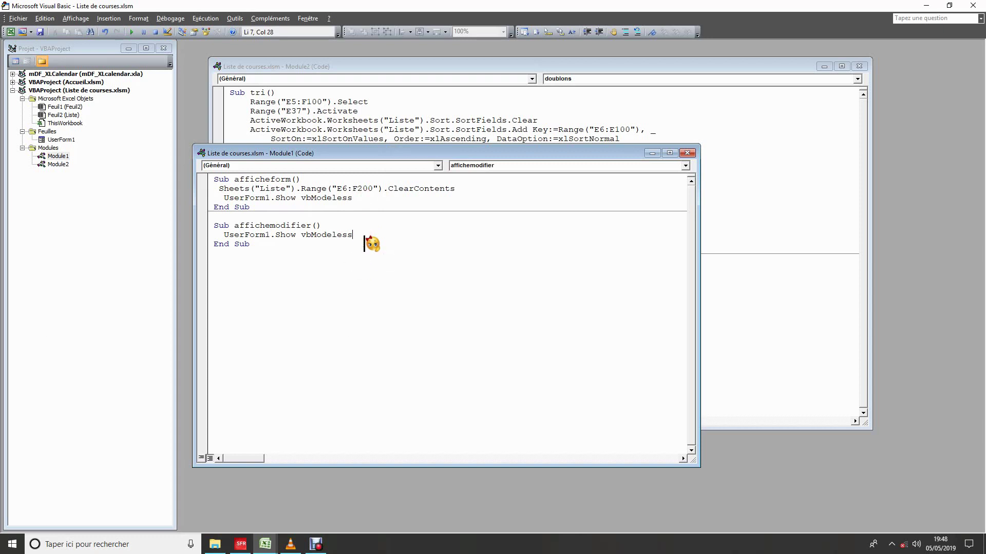
{"action": "left_click", "coordinate": [10, 31]}
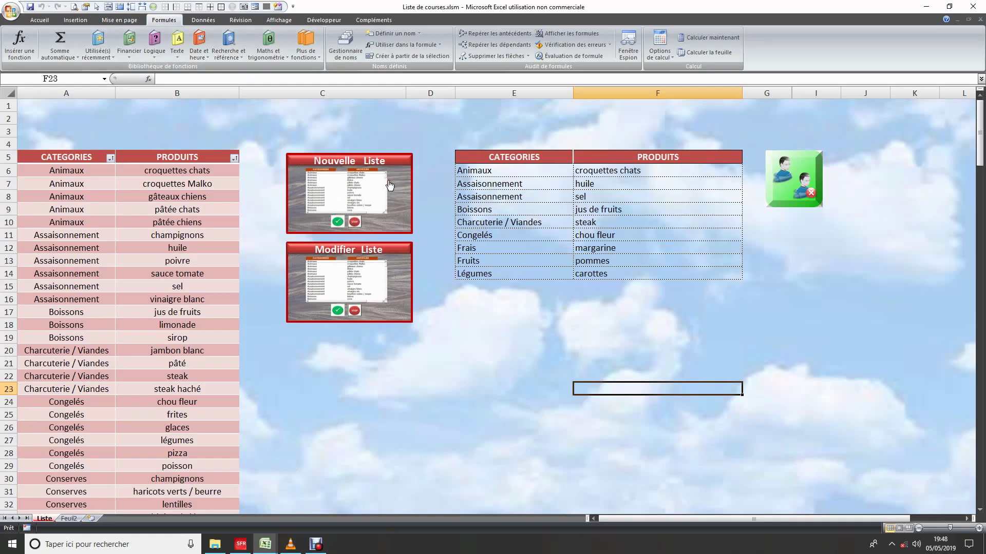
{"action": "left_click", "coordinate": [554, 323]}
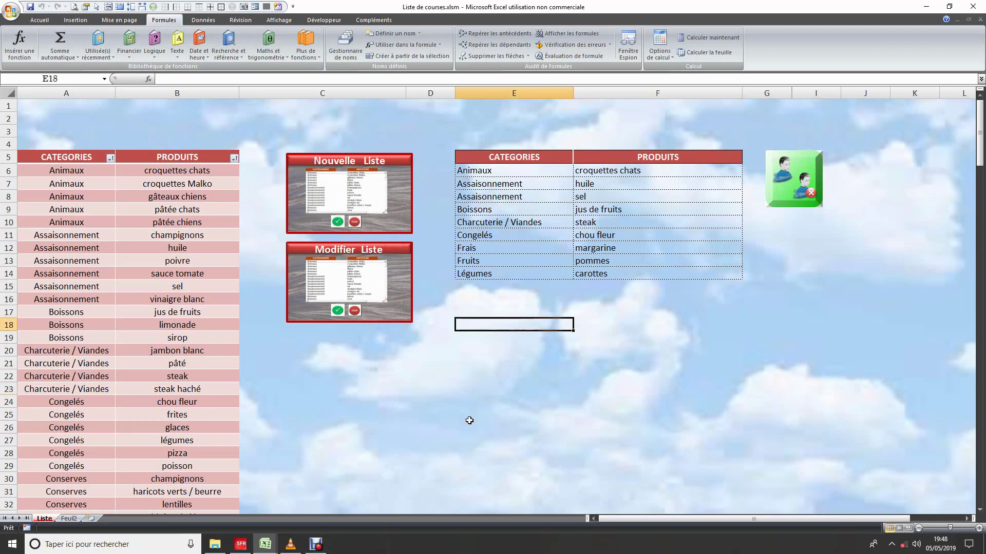